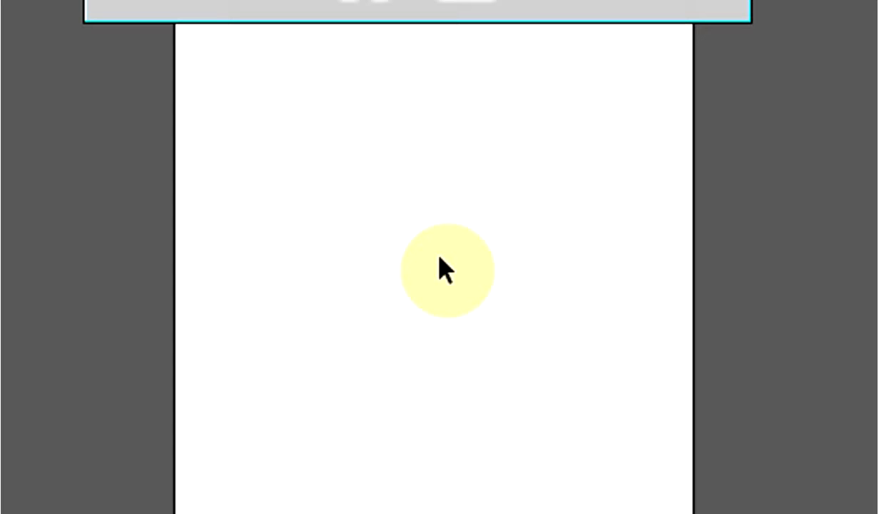
- Rename the single layer 'Capa 1' to 'capa prueba' in the Layers panel
{"action": "left_click", "coordinate": [441, 267]}
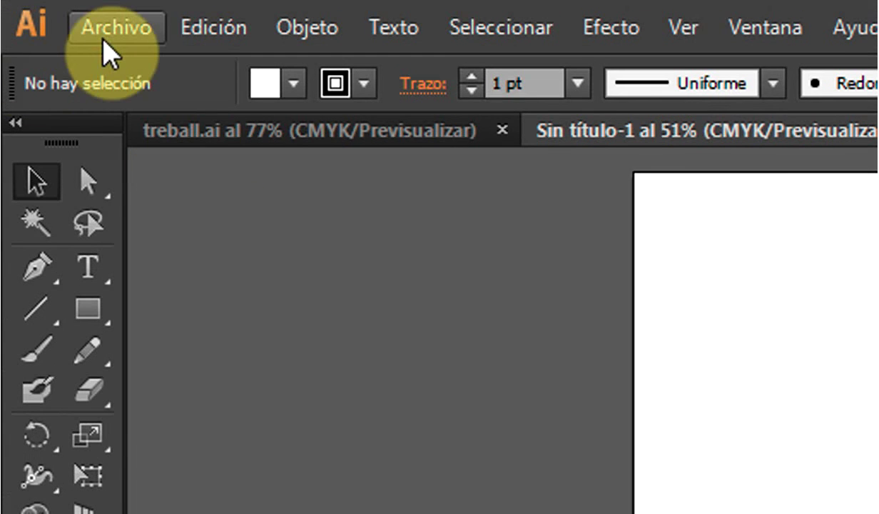
{"action": "left_click", "coordinate": [107, 27]}
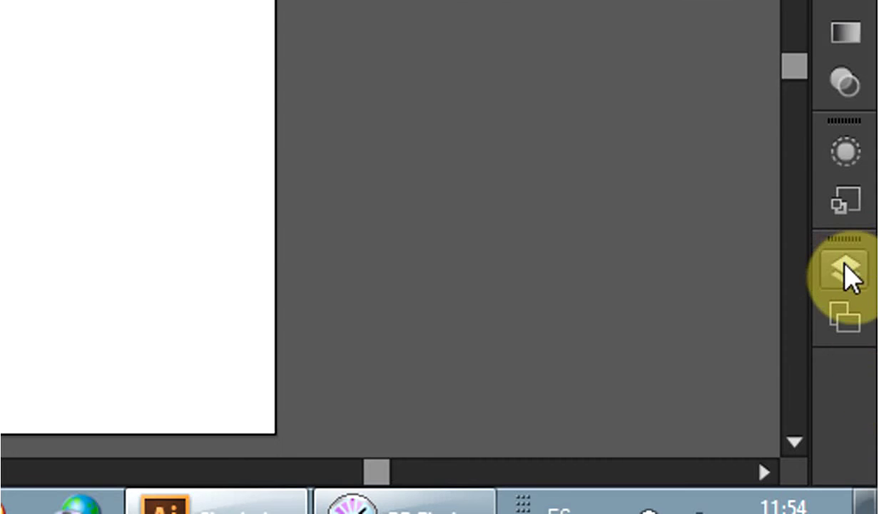
{"action": "left_click", "coordinate": [845, 268]}
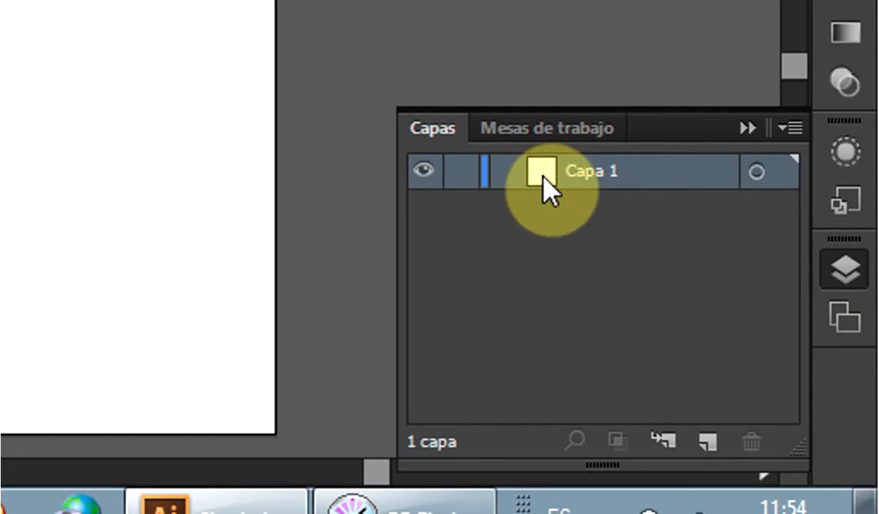
{"action": "double_click", "coordinate": [578, 173]}
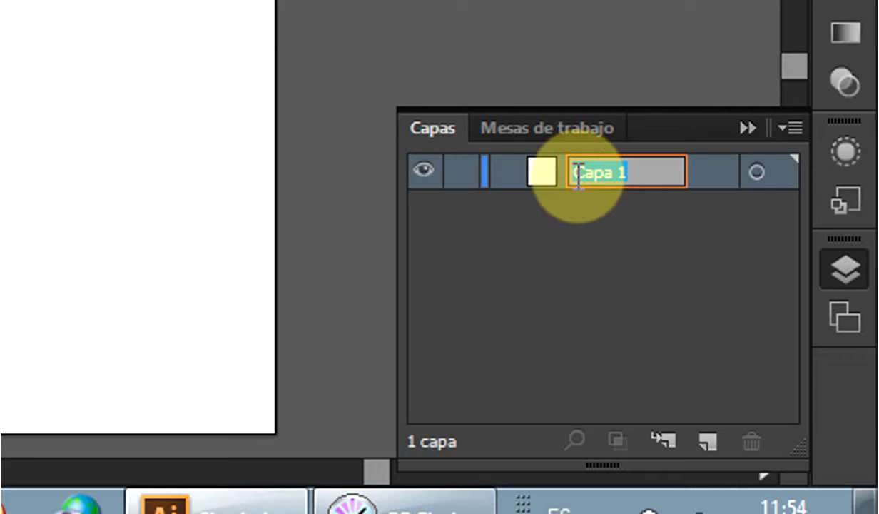
{"action": "type", "text": "capa prueba"}
{"action": "key", "text": "Return"}
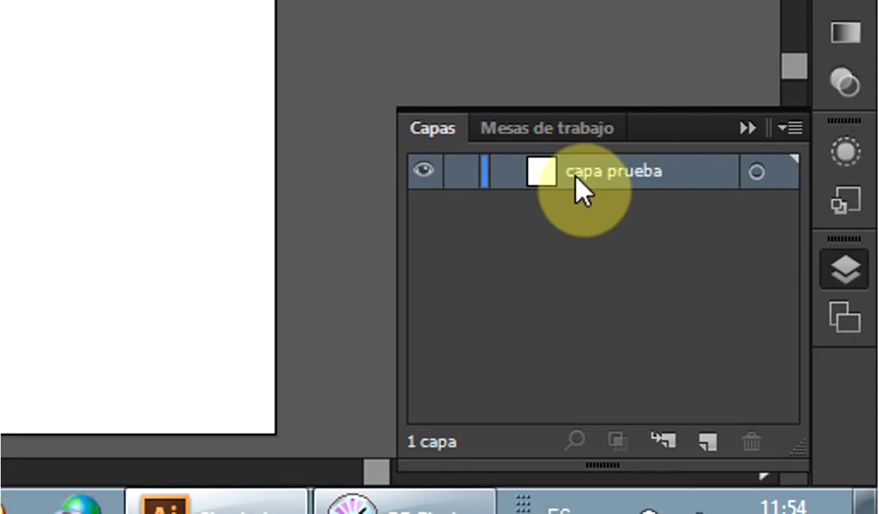
- In Layer Options, set the capa prueba layer colour to Rojo claro
{"action": "double_click", "coordinate": [559, 173]}
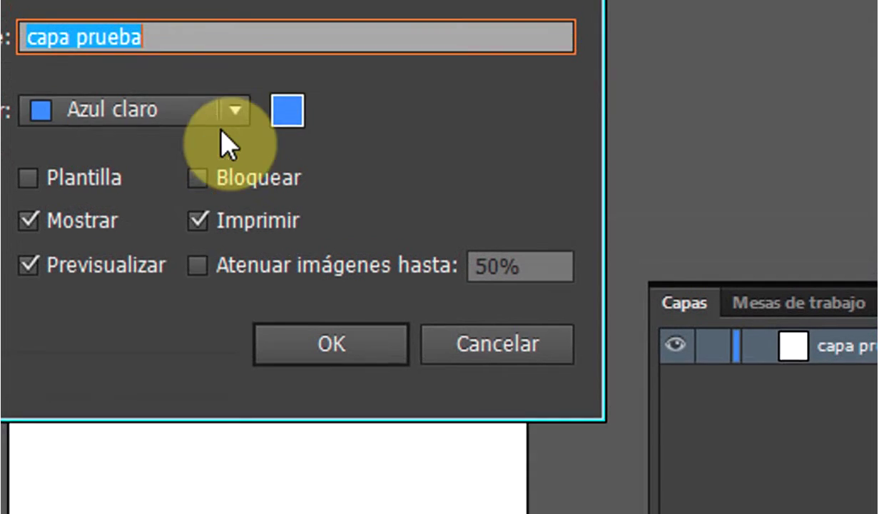
{"action": "left_click", "coordinate": [243, 132]}
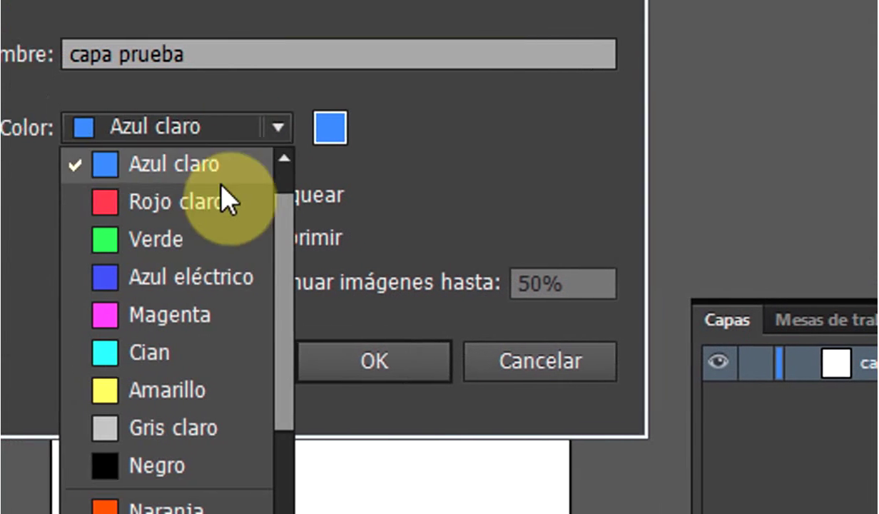
{"action": "left_click", "coordinate": [221, 207]}
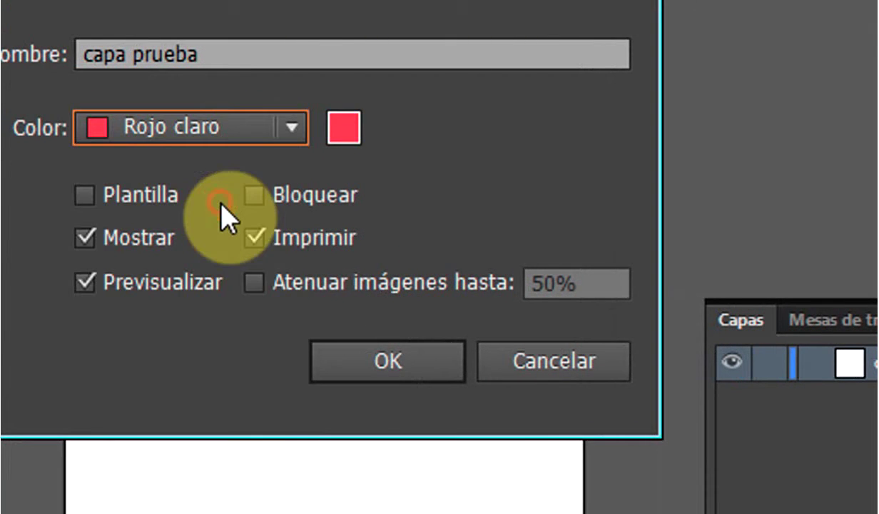
{"action": "left_click", "coordinate": [366, 364]}
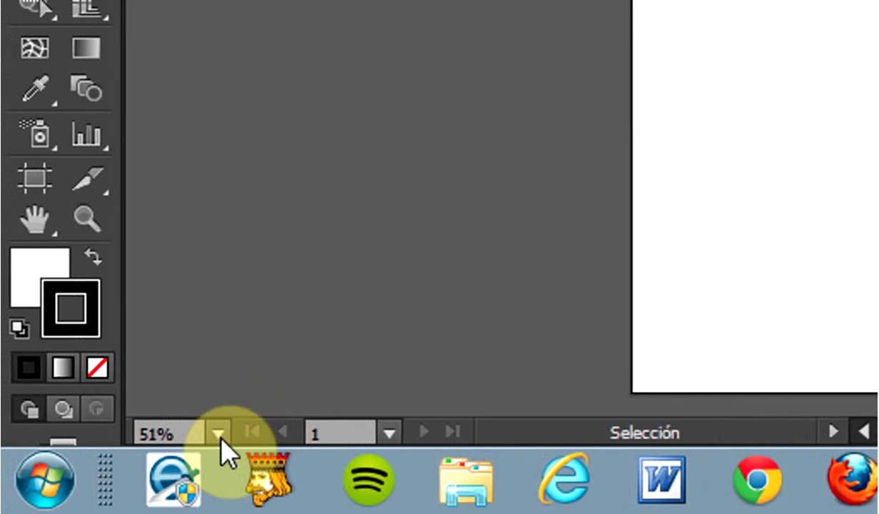
- Set the document zoom to 100% and collapse the Layers panel
{"action": "left_click", "coordinate": [219, 431]}
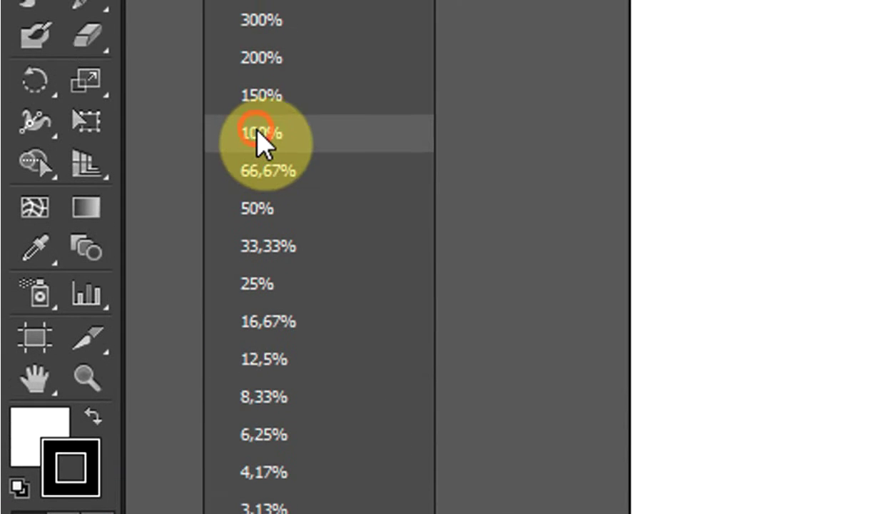
{"action": "left_click", "coordinate": [261, 135]}
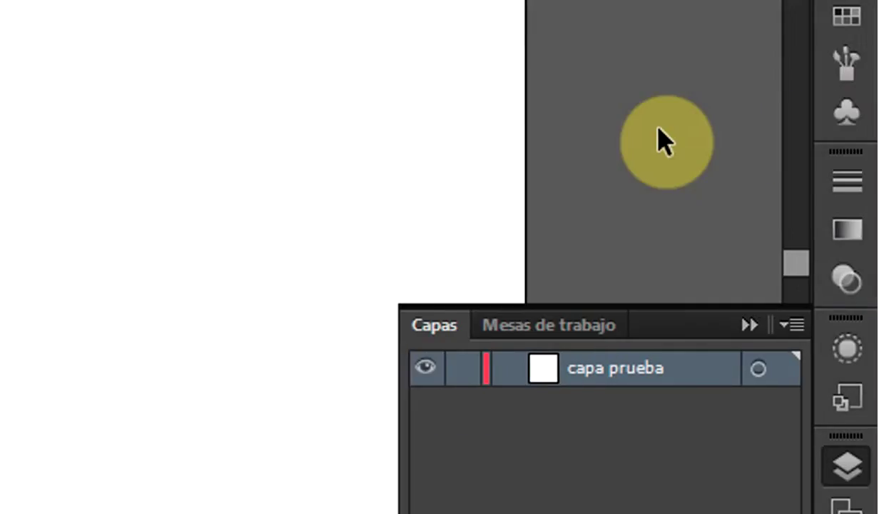
{"action": "left_click", "coordinate": [793, 135]}
{"action": "left_click", "coordinate": [792, 135]}
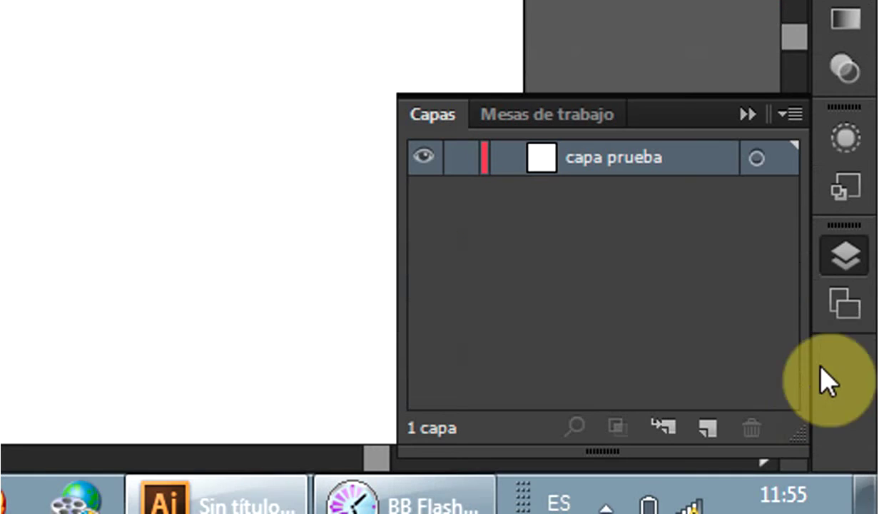
{"action": "left_click", "coordinate": [842, 264]}
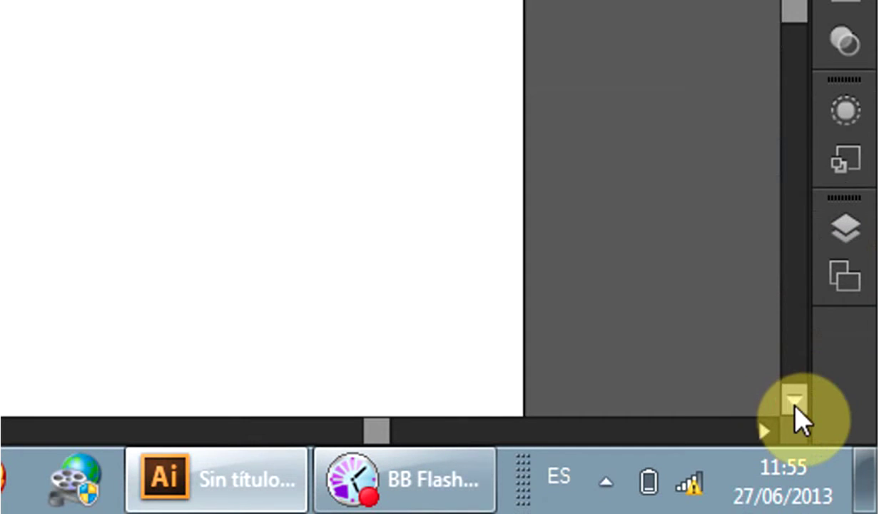
{"action": "left_click", "coordinate": [794, 406]}
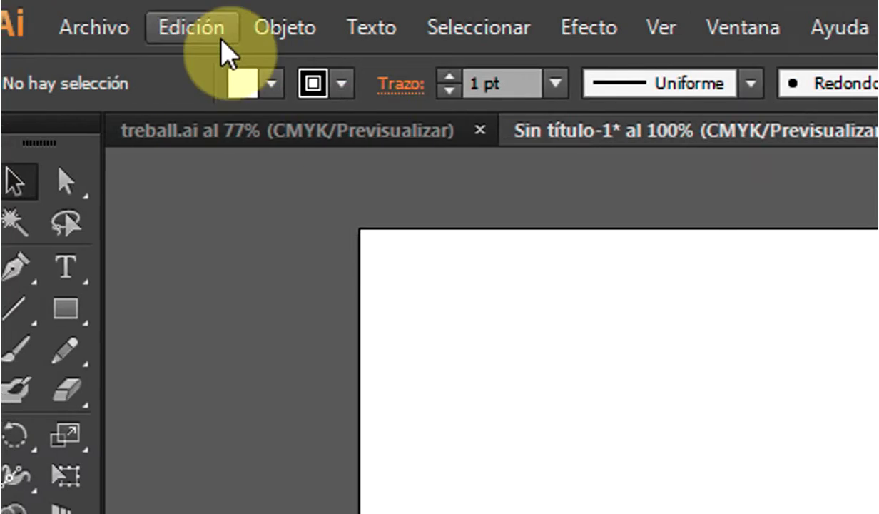
{"action": "left_click", "coordinate": [200, 29]}
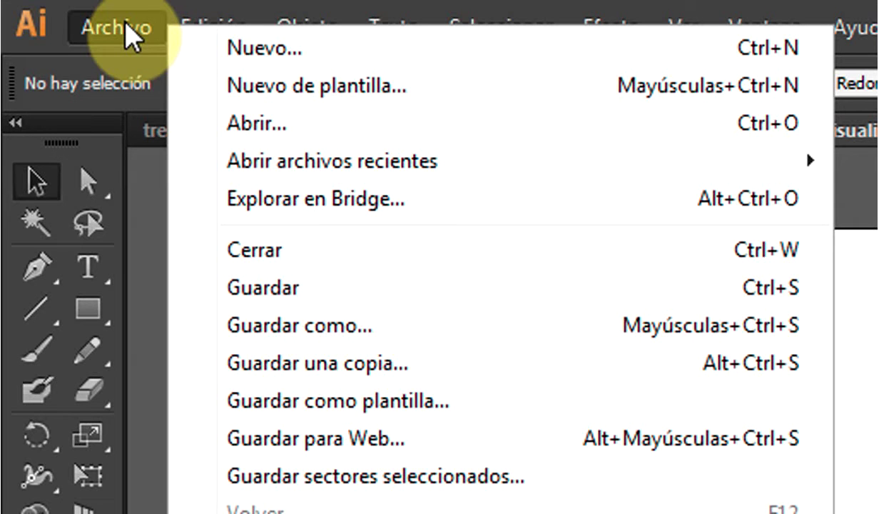
{"action": "left_click", "coordinate": [125, 26]}
{"action": "left_click", "coordinate": [309, 28]}
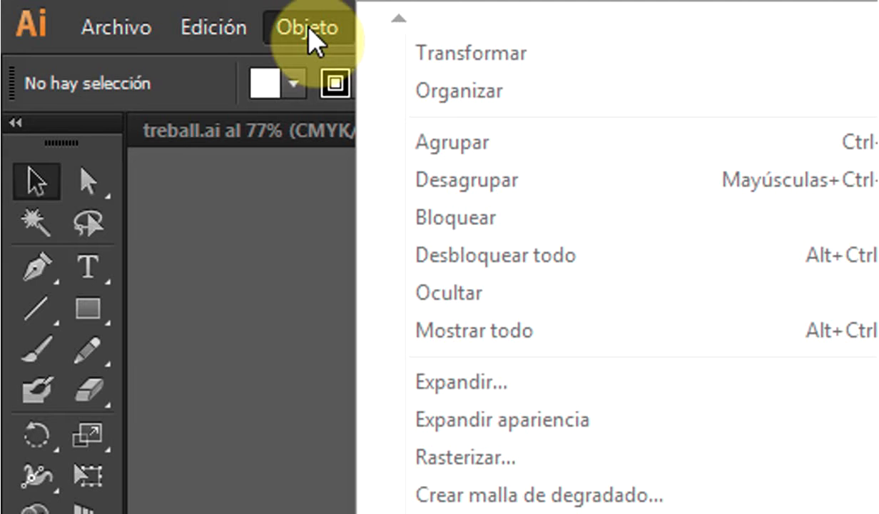
{"action": "left_click", "coordinate": [309, 30]}
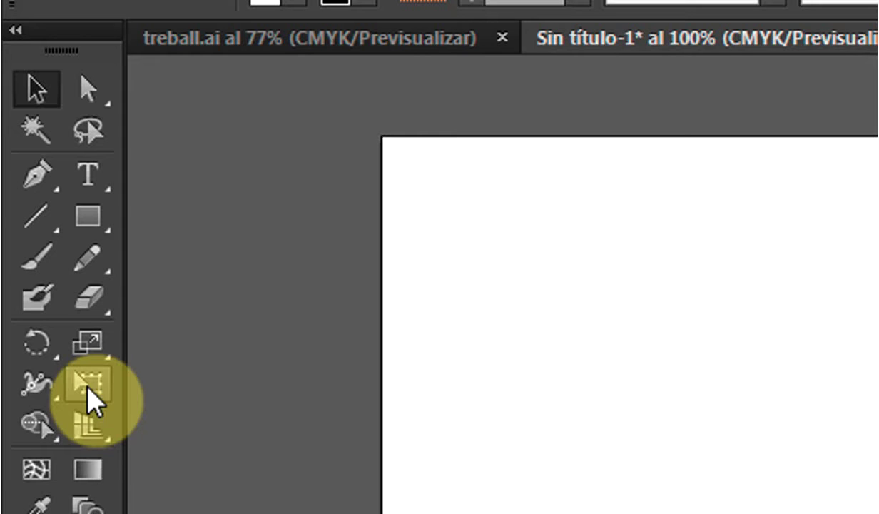
- With the Pen tool, draw a curved segment and then a straight diagonal up to the right
{"action": "left_click", "coordinate": [39, 182]}
{"action": "left_click", "coordinate": [526, 254]}
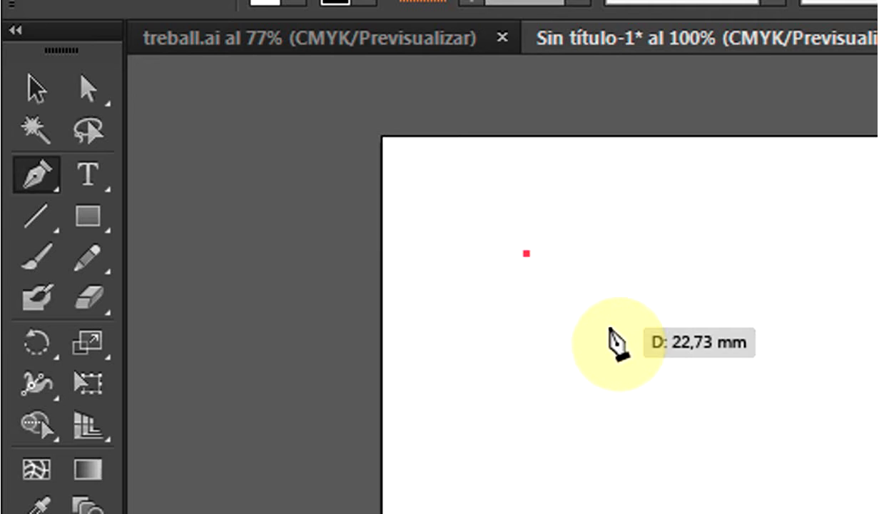
{"action": "left_click_drag", "start_coordinate": [609, 328], "coordinate": [626, 251]}
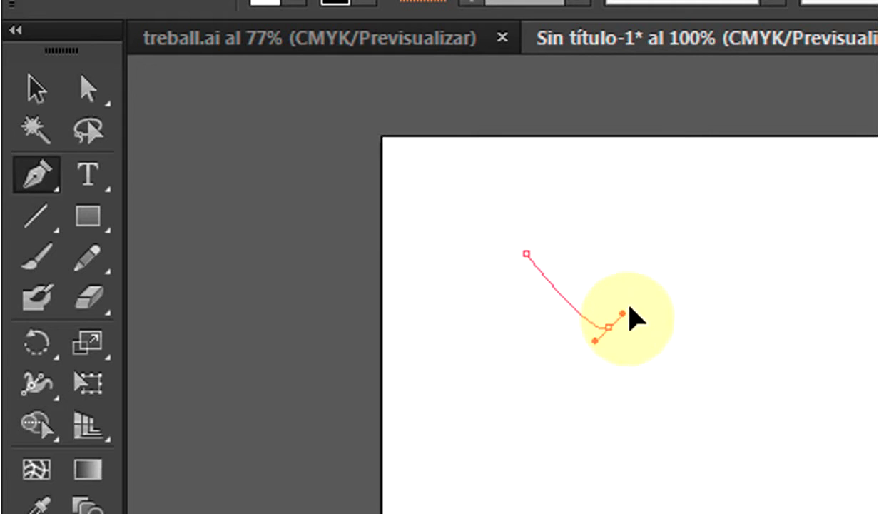
{"action": "mouse_move", "coordinate": [625, 252]}
{"action": "left_mouse_down"}
{"action": "mouse_move", "coordinate": [657, 345]}
{"action": "mouse_move", "coordinate": [657, 312]}
{"action": "left_mouse_up"}
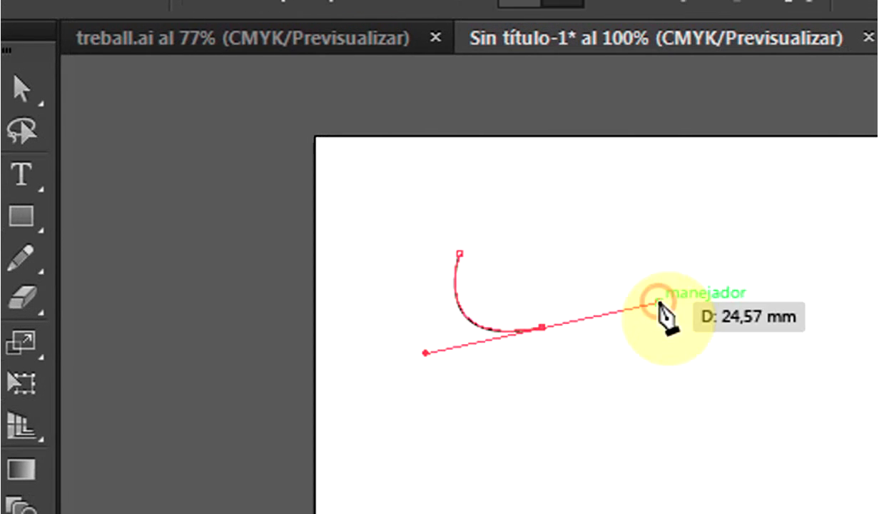
{"action": "left_click", "coordinate": [470, 230]}
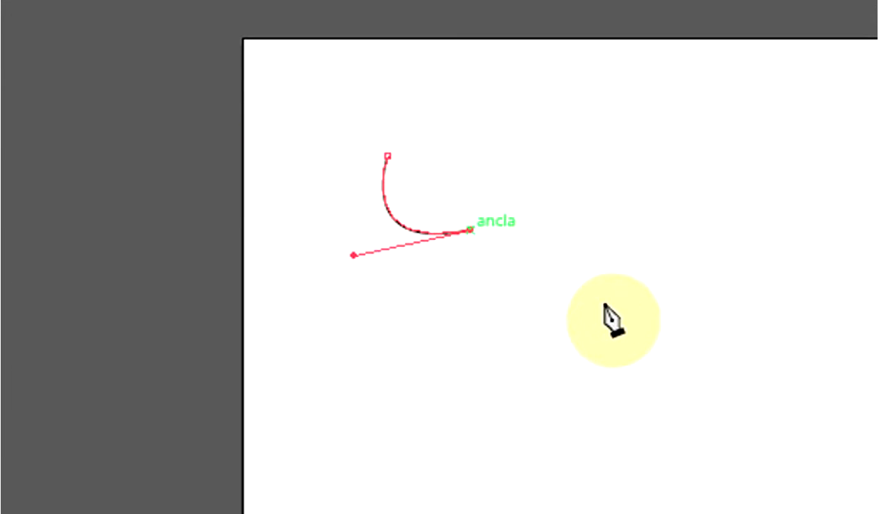
{"action": "left_click", "coordinate": [586, 137]}
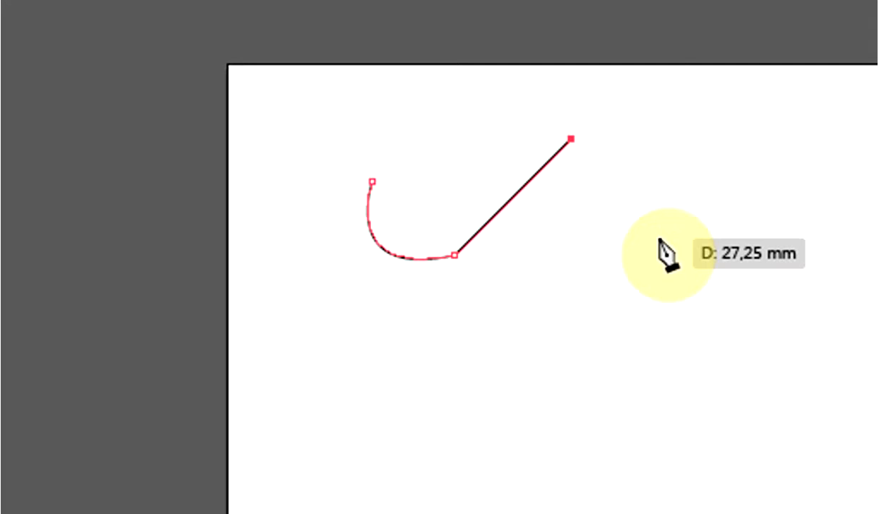
{"action": "left_click", "coordinate": [571, 139]}
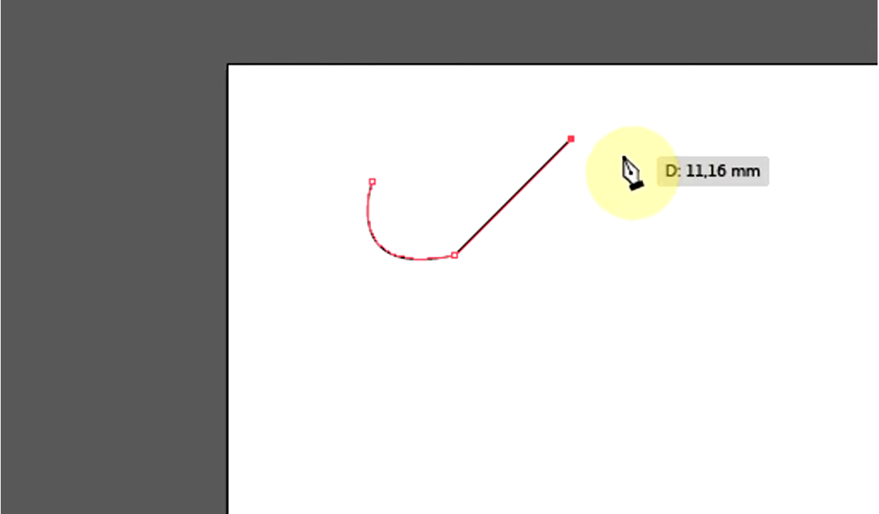
- Finish the open path with a second curve, then start a text caption below it
{"action": "left_click", "coordinate": [658, 140], "text": "ctrl"}
{"action": "left_click_drag", "start_coordinate": [658, 140], "coordinate": [605, 201]}
{"action": "left_click_drag", "start_coordinate": [650, 217], "coordinate": [658, 224]}
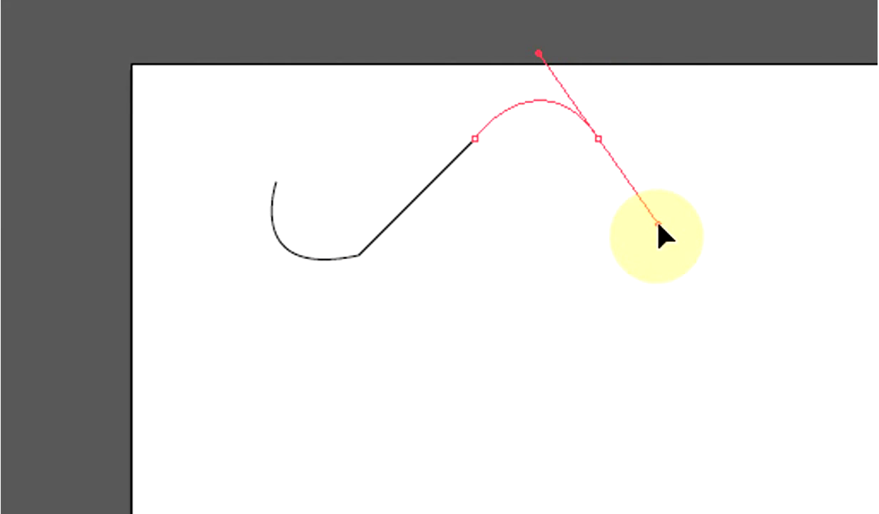
{"action": "mouse_move", "coordinate": [658, 225]}
{"action": "left_mouse_down"}
{"action": "mouse_move", "coordinate": [634, 168]}
{"action": "mouse_move", "coordinate": [327, 219]}
{"action": "mouse_move", "coordinate": [660, 321]}
{"action": "left_mouse_up"}
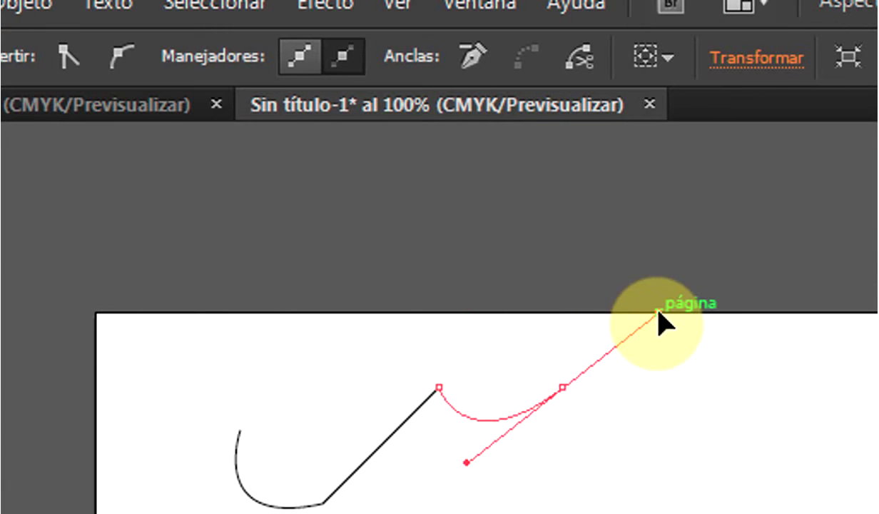
{"action": "left_click_drag", "start_coordinate": [660, 321], "coordinate": [658, 320]}
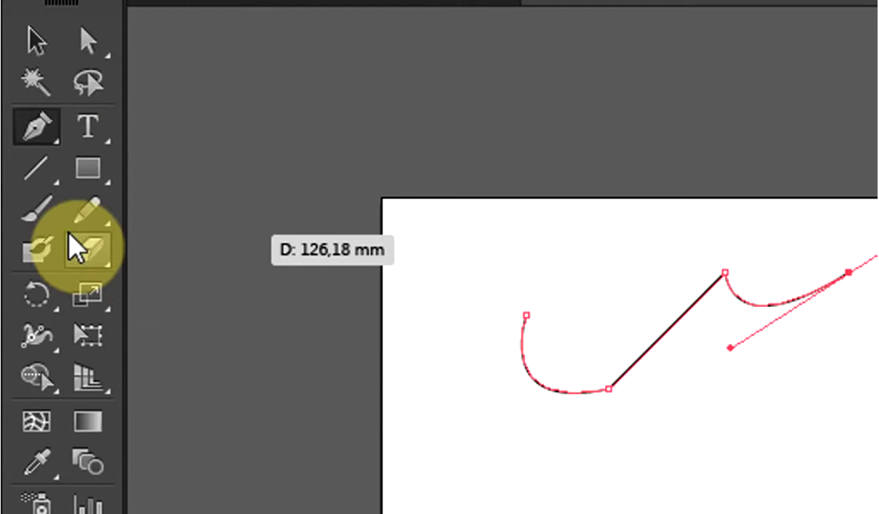
{"action": "left_click", "coordinate": [88, 134]}
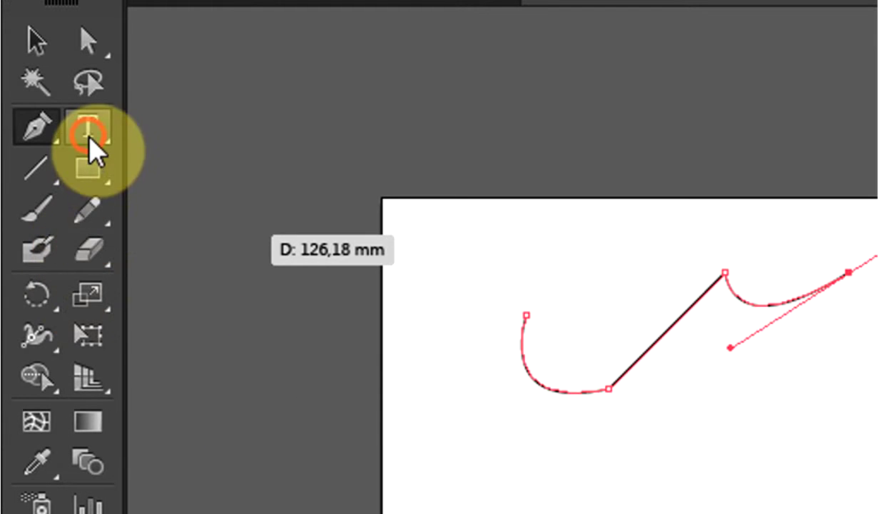
{"action": "left_click", "coordinate": [613, 385]}
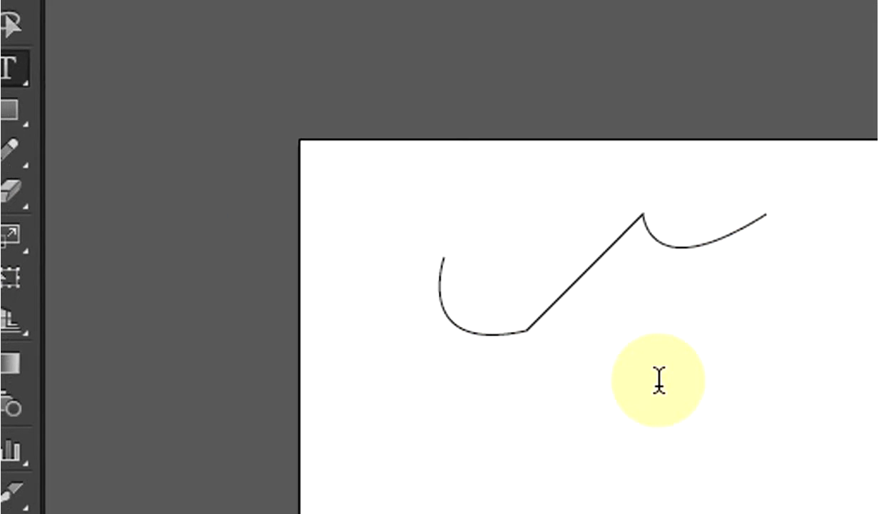
{"action": "type", "text": "Mantererpresionado el ratón pa"}
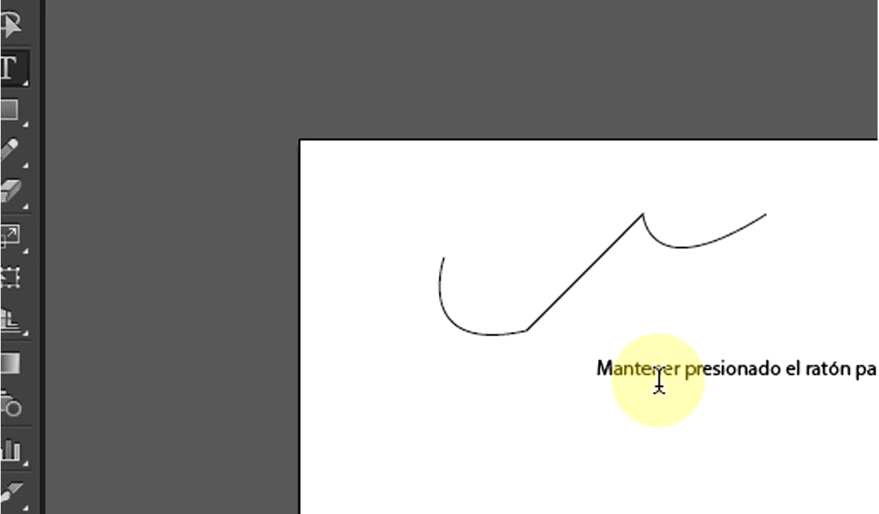
{"action": "type", "text": "ra hacer la curba"}
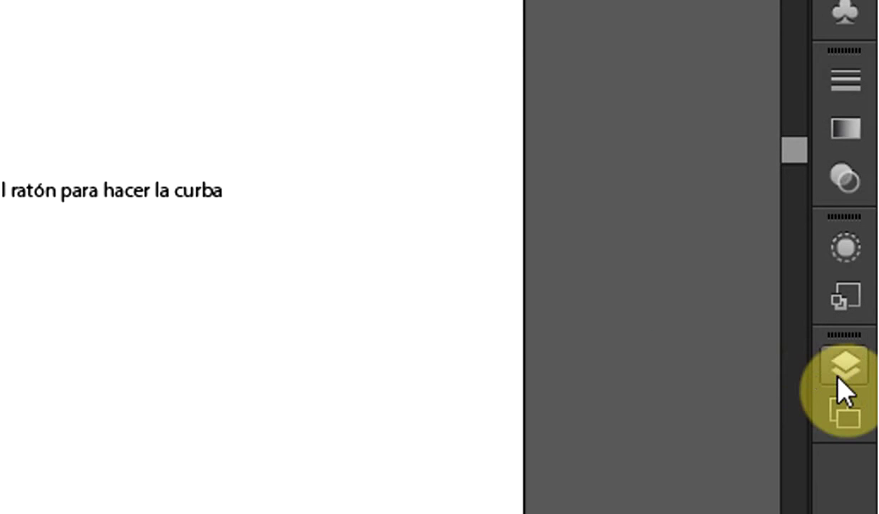
- Add a new empty layer and lock the capa prueba layer
{"action": "left_click", "coordinate": [838, 377]}
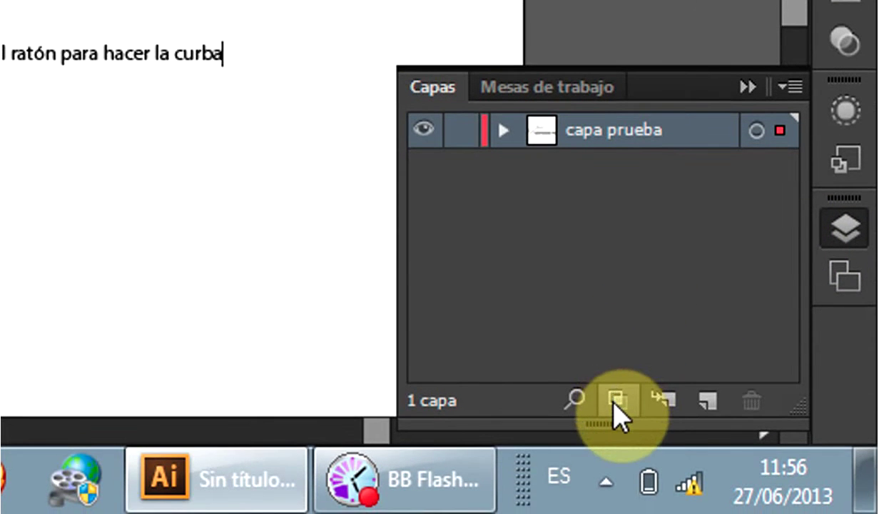
{"action": "left_click", "coordinate": [616, 401]}
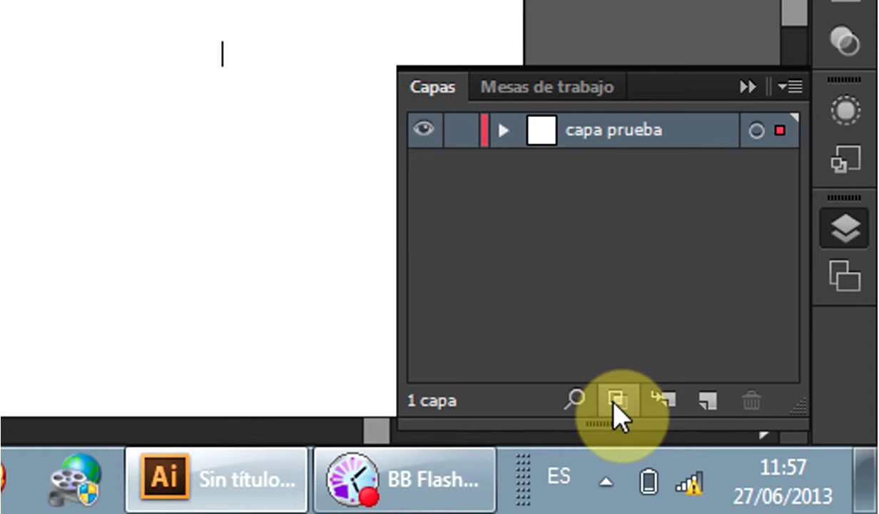
{"action": "left_click", "coordinate": [615, 401]}
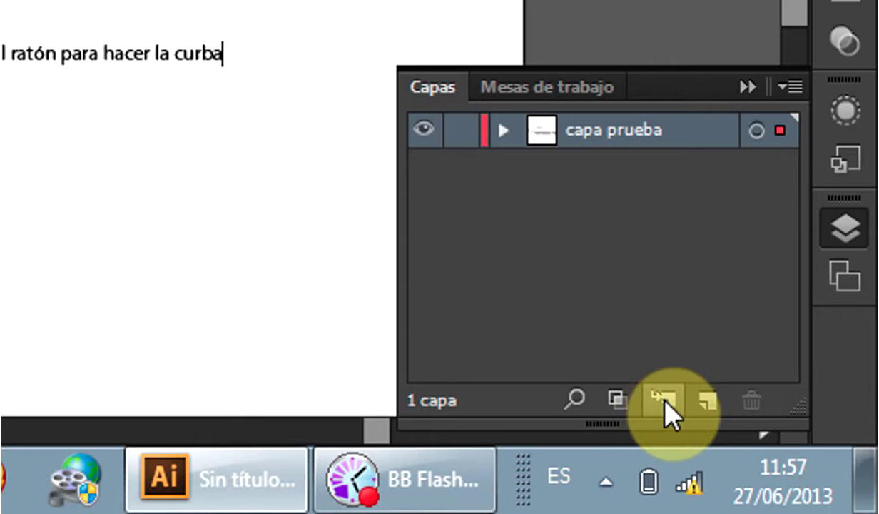
{"action": "left_click", "coordinate": [707, 405]}
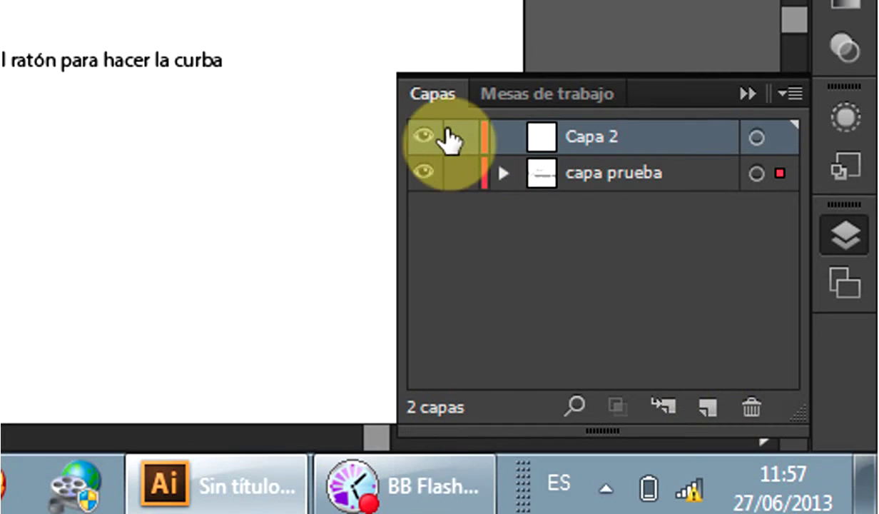
{"action": "left_click_drag", "start_coordinate": [450, 139], "coordinate": [468, 178]}
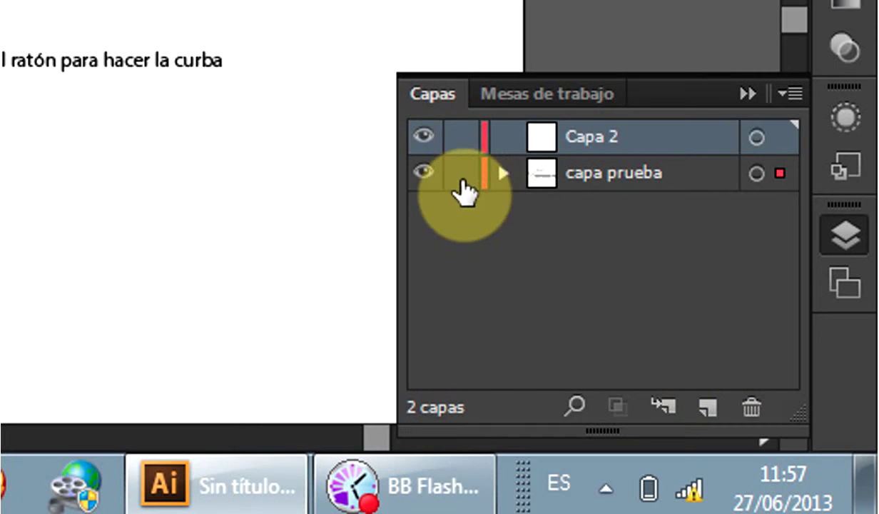
{"action": "left_click", "coordinate": [461, 177]}
- Rename the new Capa 2 layer to 'texto'
{"action": "left_click_drag", "start_coordinate": [535, 161], "coordinate": [370, 238]}
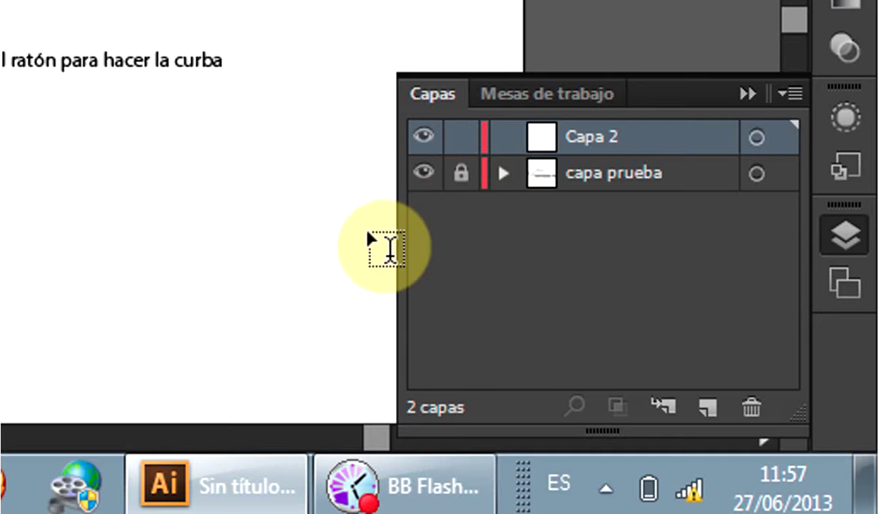
{"action": "left_click_drag", "start_coordinate": [370, 237], "coordinate": [589, 146]}
{"action": "double_click", "coordinate": [581, 137]}
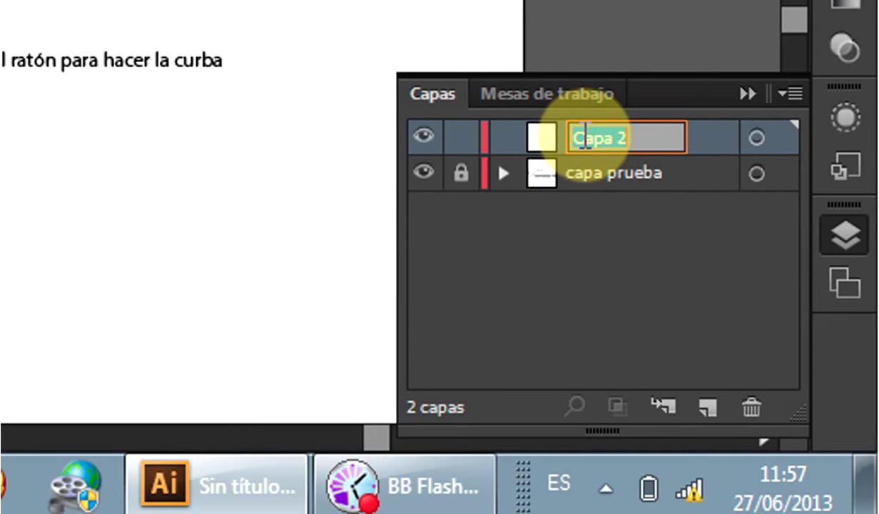
{"action": "type", "text": "texto"}
{"action": "key", "text": "Return"}
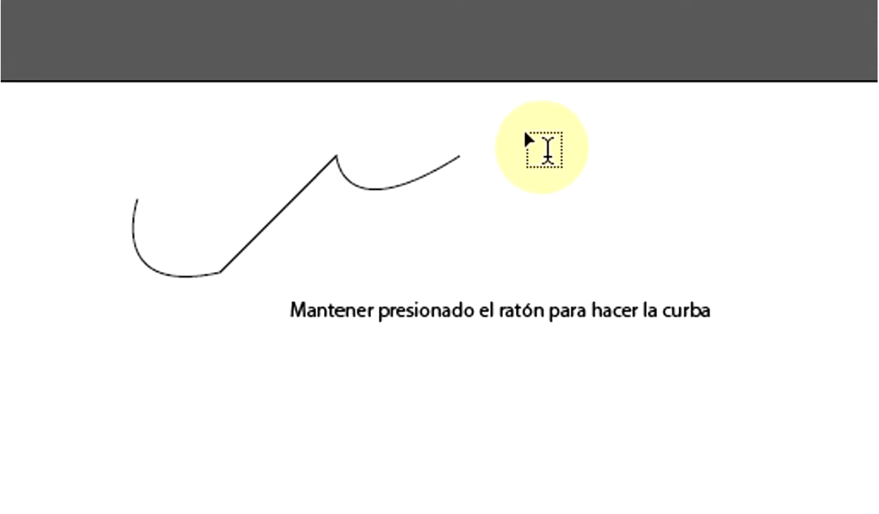
- Type the caption 'Poner el candado en capas para bloquear l' beside the curve
{"action": "left_click", "coordinate": [518, 136]}
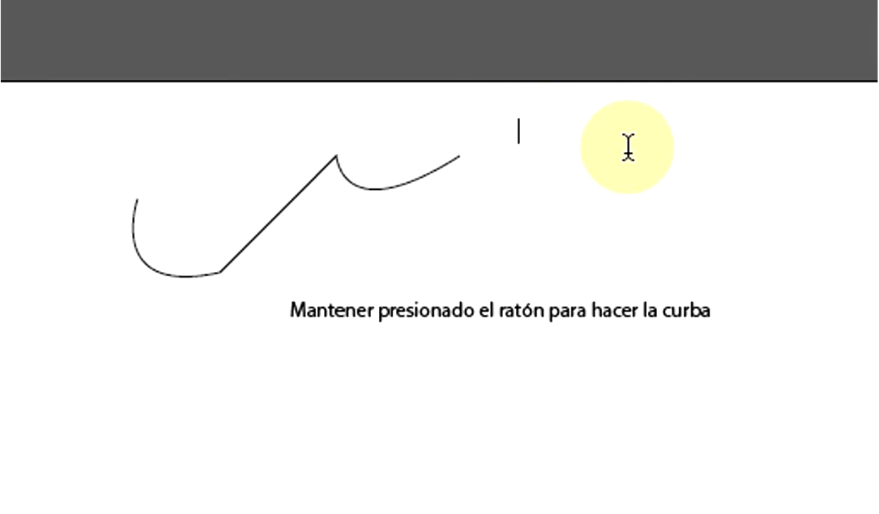
{"action": "type", "text": "Poner el candado en capas para bloquer"}
{"action": "key", "text": "BackSpace"}
{"action": "type", "text": "ar l"}
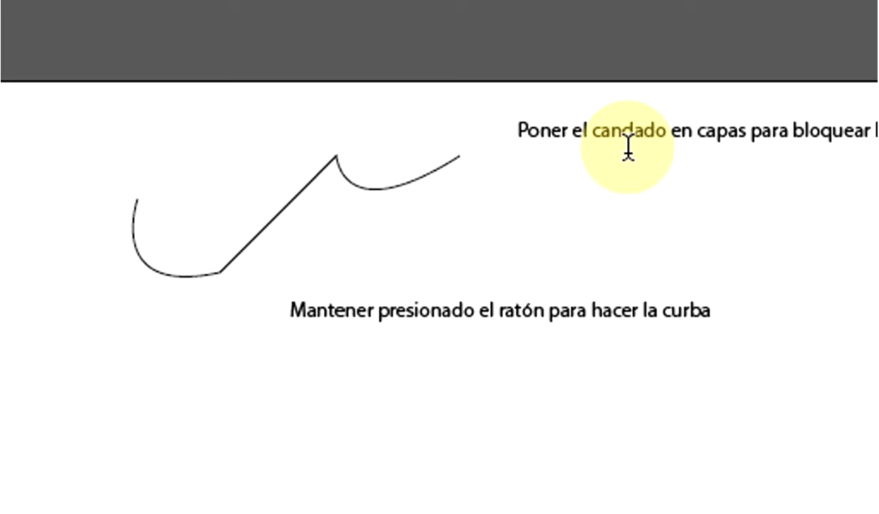
{"action": "left_click", "coordinate": [524, 166]}
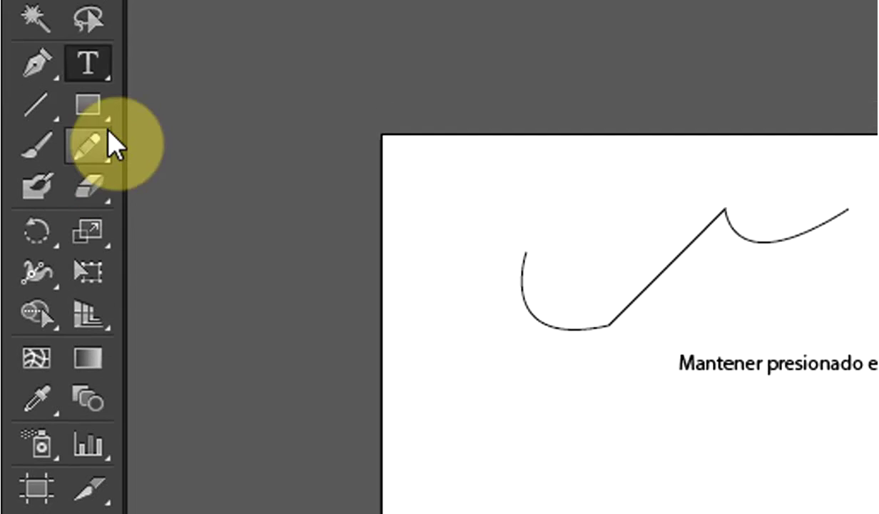
- Add a second caption line reading 'y que no se modifique cuando trabajamos co'
{"action": "left_click", "coordinate": [87, 131]}
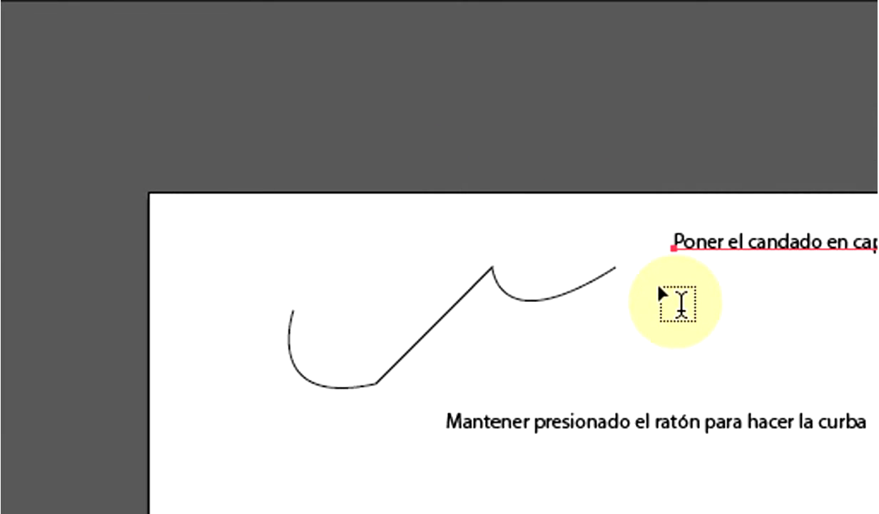
{"action": "left_click", "coordinate": [660, 286]}
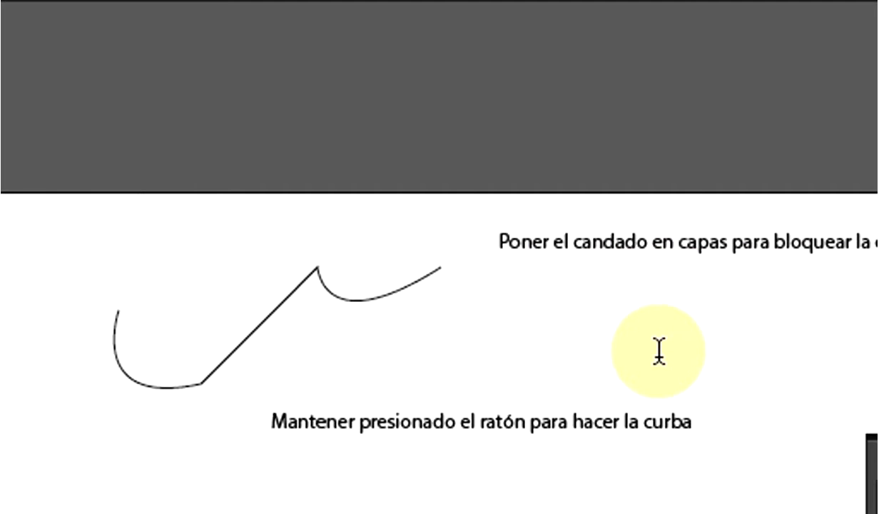
{"action": "type", "text": "y que no se modifi"}
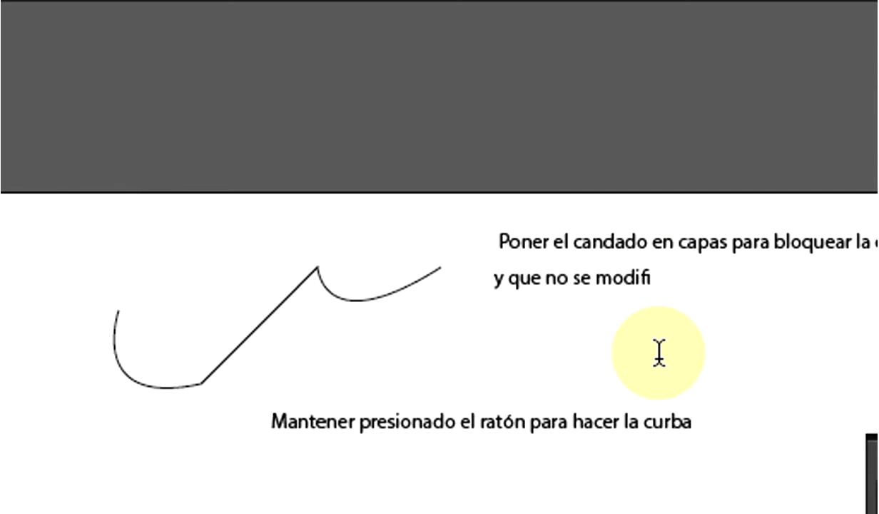
{"action": "type", "text": "que cuando trabajamos co"}
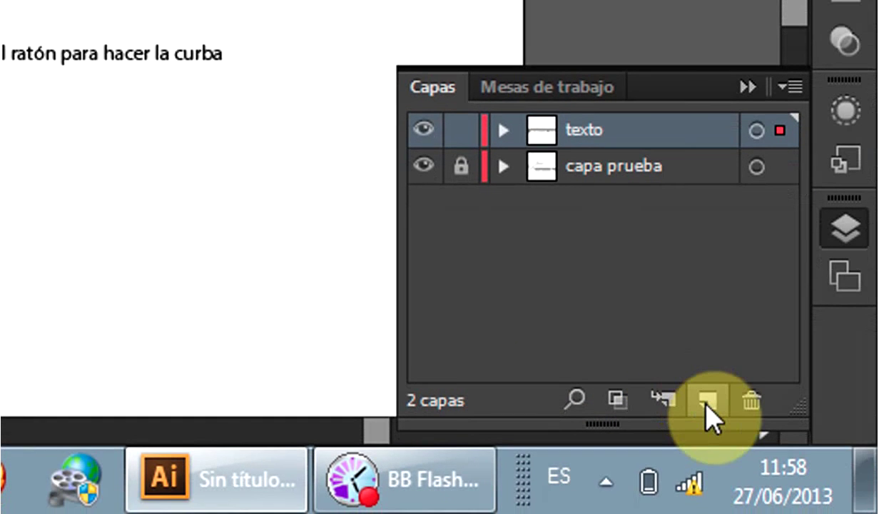
- Lock texto, hide capa prueba, and create an empty Capa 3 layer on top
{"action": "left_click", "coordinate": [461, 131]}
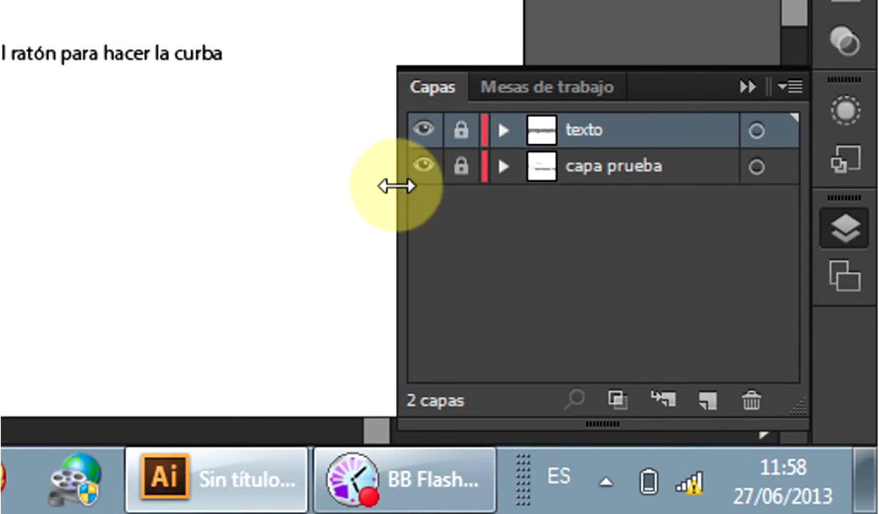
{"action": "left_click", "coordinate": [424, 166]}
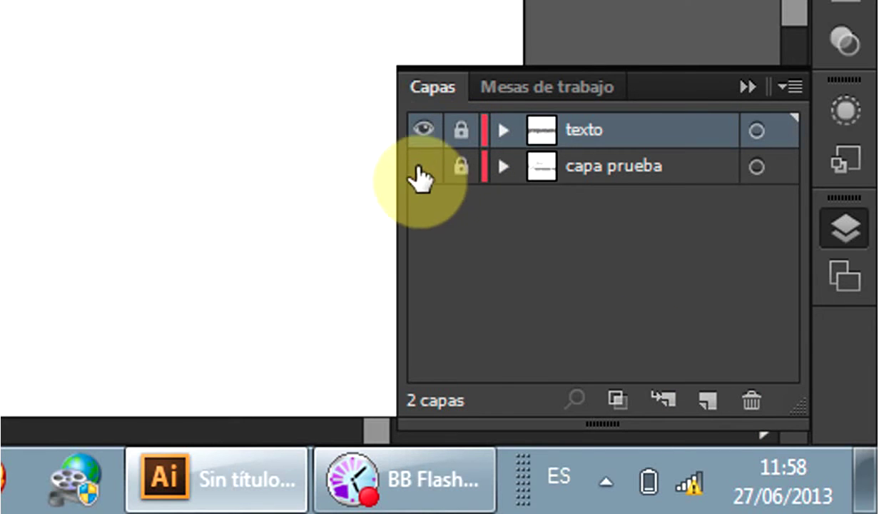
{"action": "left_click", "coordinate": [717, 404]}
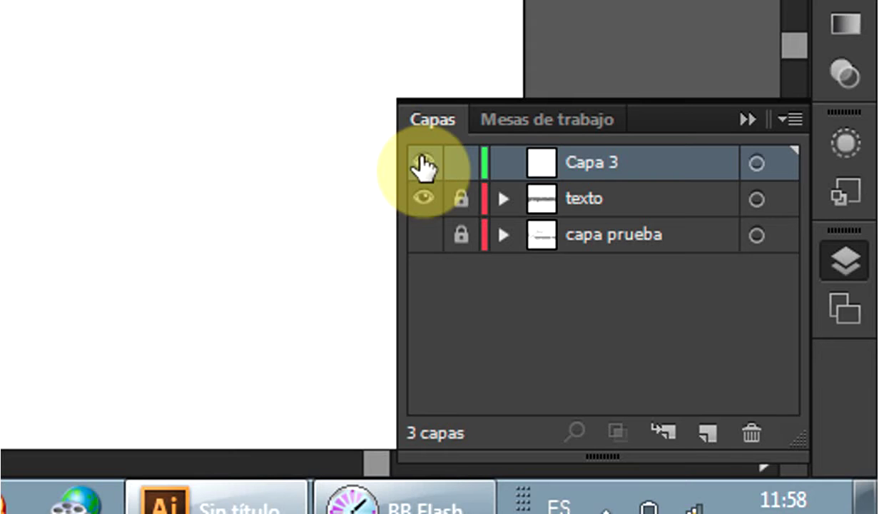
- Rename Capa 3 to 'visibilidad' and type the caption 'Para quitar la visibilidad de una capa clickar encima del ojo. Volver a clic'
{"action": "double_click", "coordinate": [580, 162]}
{"action": "type", "text": "visibilidad"}
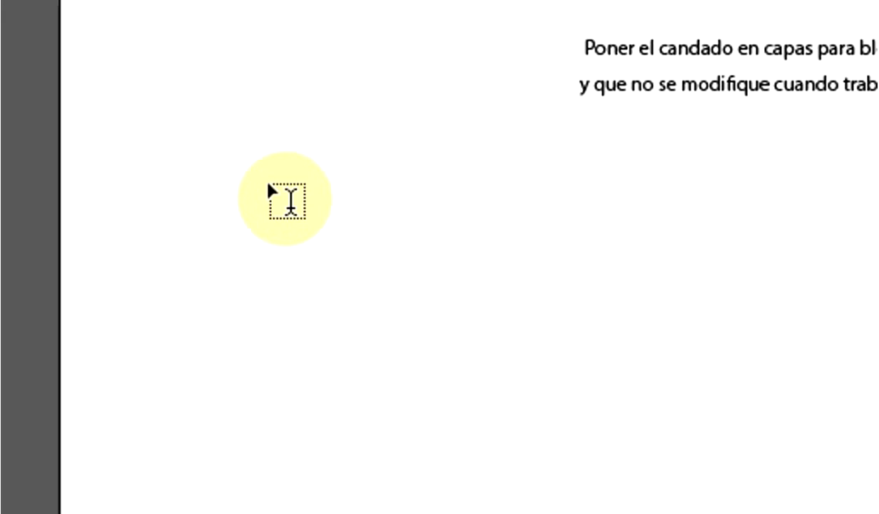
{"action": "left_click", "coordinate": [269, 180]}
{"action": "type", "text": "Para h"}
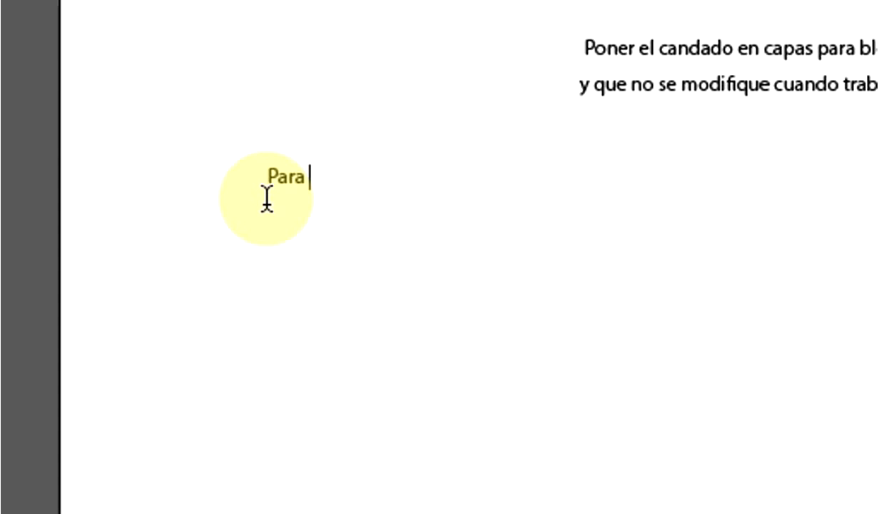
{"action": "type", "text": "a"}
{"action": "key", "text": "BackSpace"}
{"action": "key", "text": "BackSpace"}
{"action": "key", "text": "BackSpace"}
{"action": "type", "text": "quitar"}
{"action": "key", "text": "BackSpace"}
{"action": "key", "text": "BackSpace"}
{"action": "key", "text": "BackSpace"}
{"action": "key", "text": "BackSpace"}
{"action": "key", "text": "BackSpace"}
{"action": "key", "text": "BackSpace"}
{"action": "key", "text": "BackSpace"}
{"action": "type", "text": "quitar la visibilidad d"}
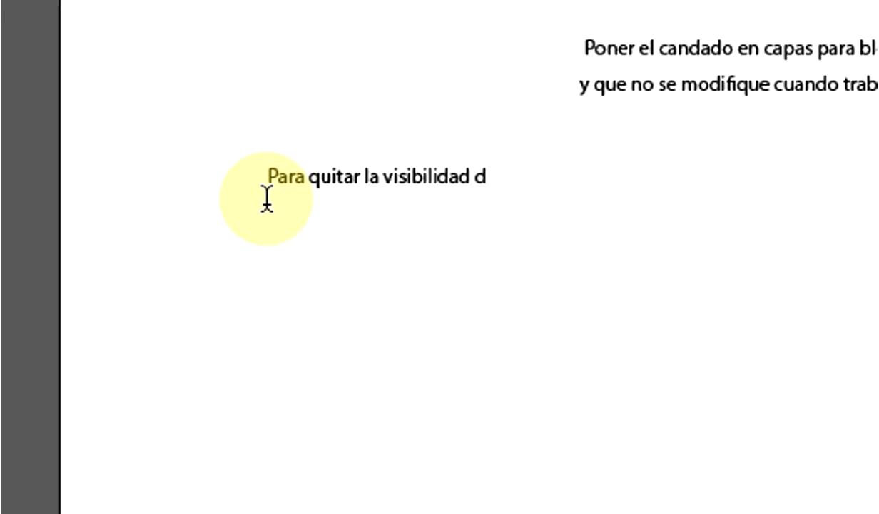
{"action": "type", "text": "e una capa"}
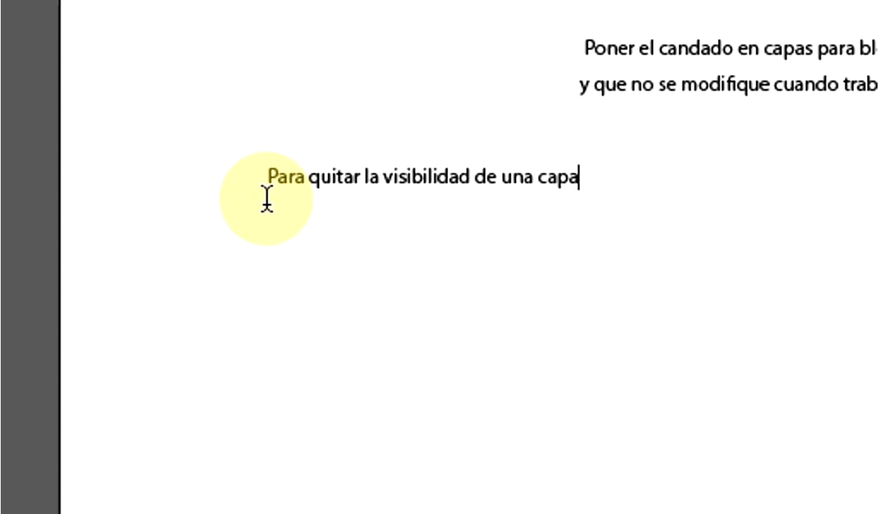
{"action": "type", "text": " clickar en"}
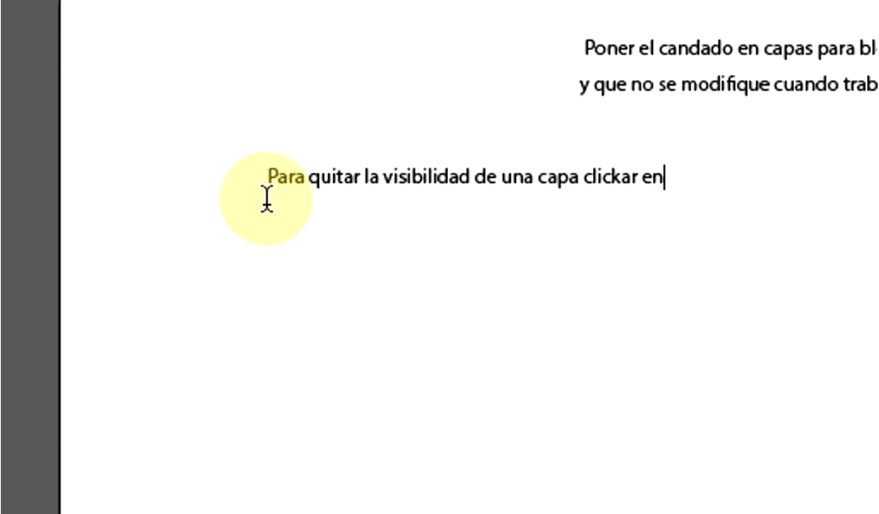
{"action": "type", "text": "cima del ojo."}
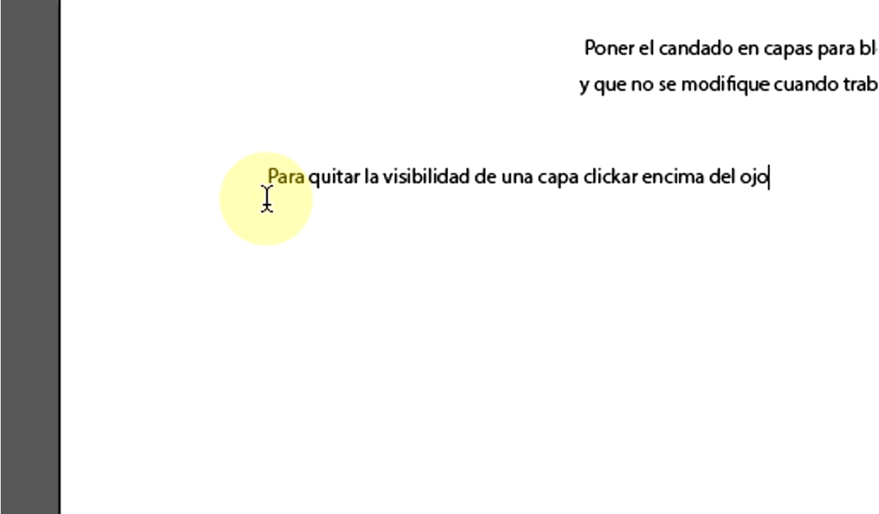
{"action": "type", "text": " Volver a clic"}
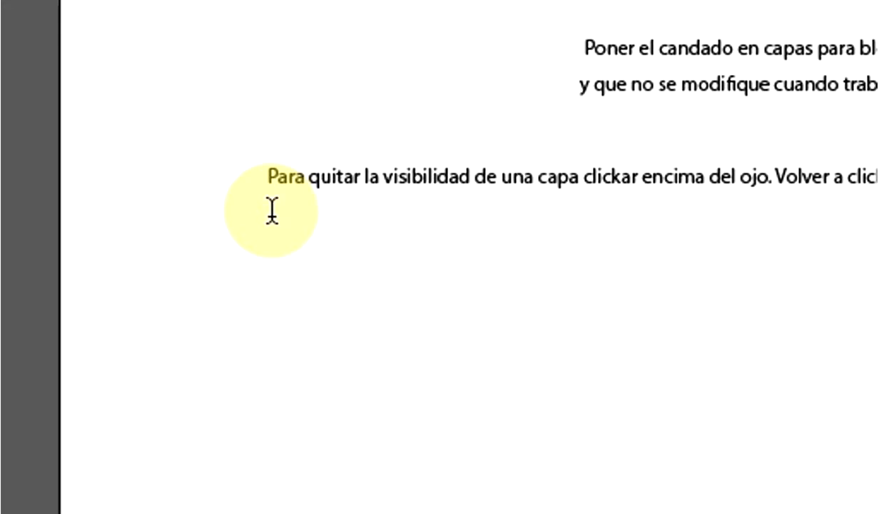
{"action": "left_click", "coordinate": [285, 243]}
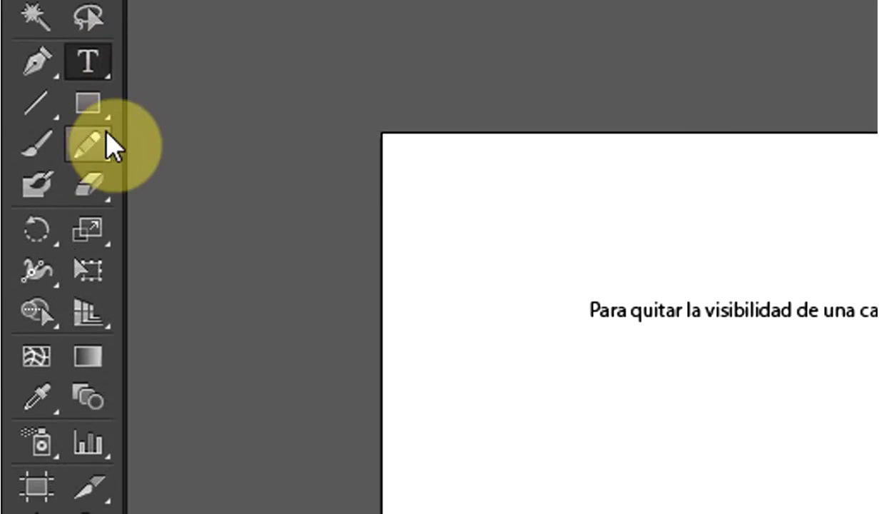
- Continue the caption on a new line with 'ara que vuelva a verse.'
{"action": "left_click", "coordinate": [92, 132]}
{"action": "left_click", "coordinate": [585, 323]}
{"action": "type", "text": "ara"}
{"action": "type", "text": " que vuelva a verse."}
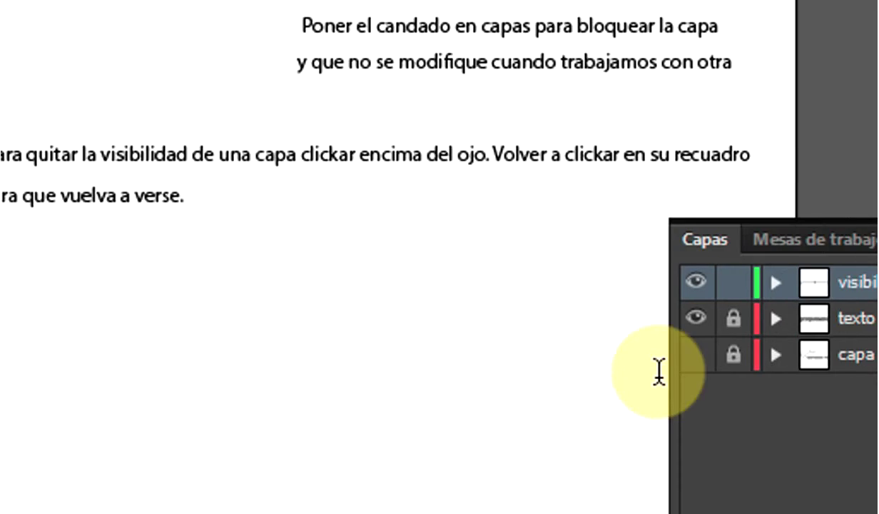
- Toggle capa prueba's visibility, lock visibilidad, and leave capa prueba visible and unlocked
{"action": "left_click", "coordinate": [657, 355]}
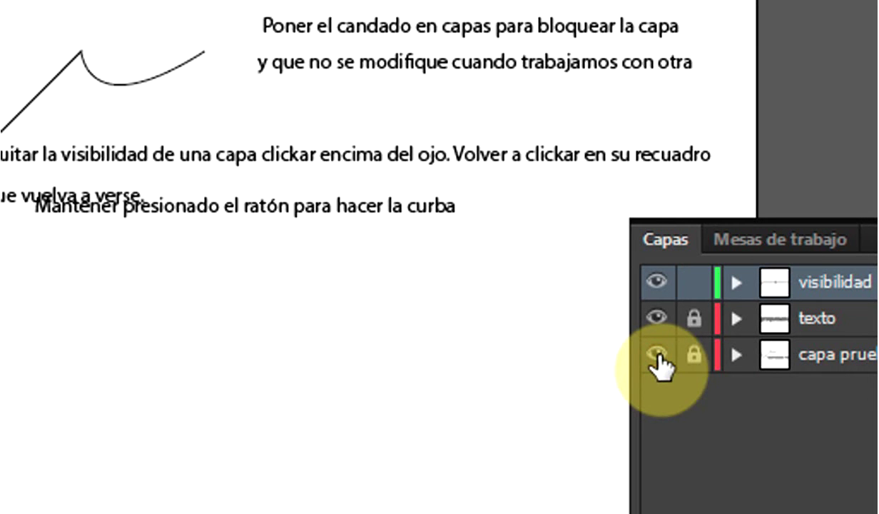
{"action": "left_click", "coordinate": [657, 355]}
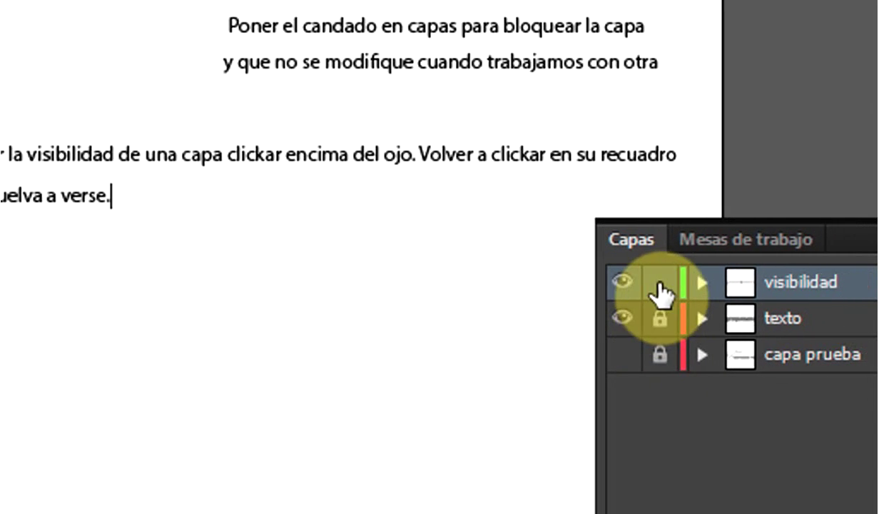
{"action": "left_click", "coordinate": [659, 284]}
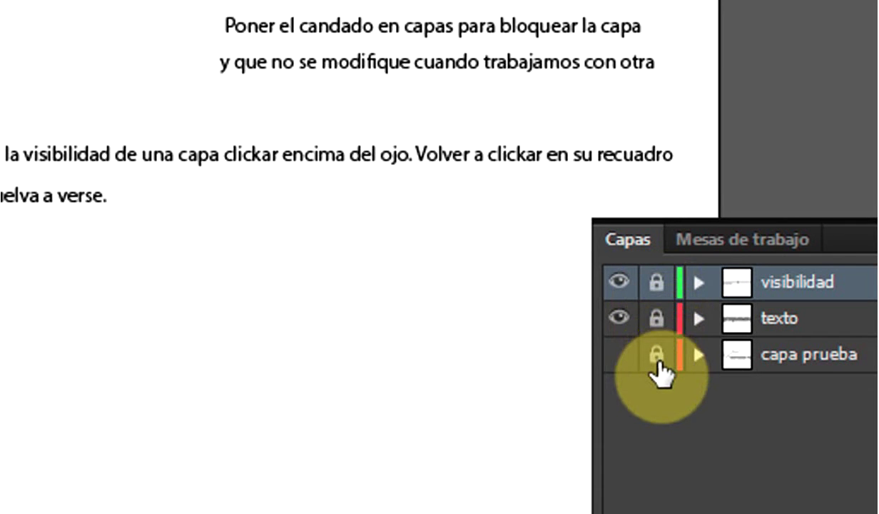
{"action": "left_click", "coordinate": [618, 354]}
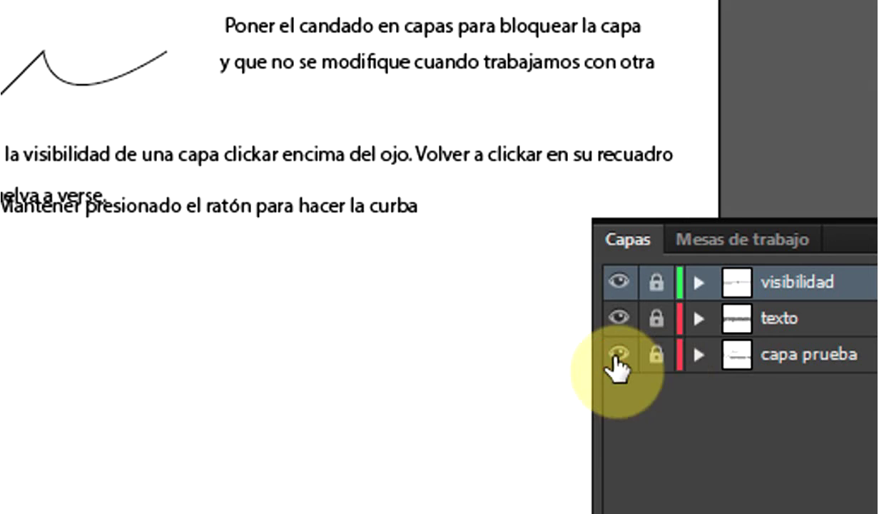
{"action": "left_click", "coordinate": [655, 354]}
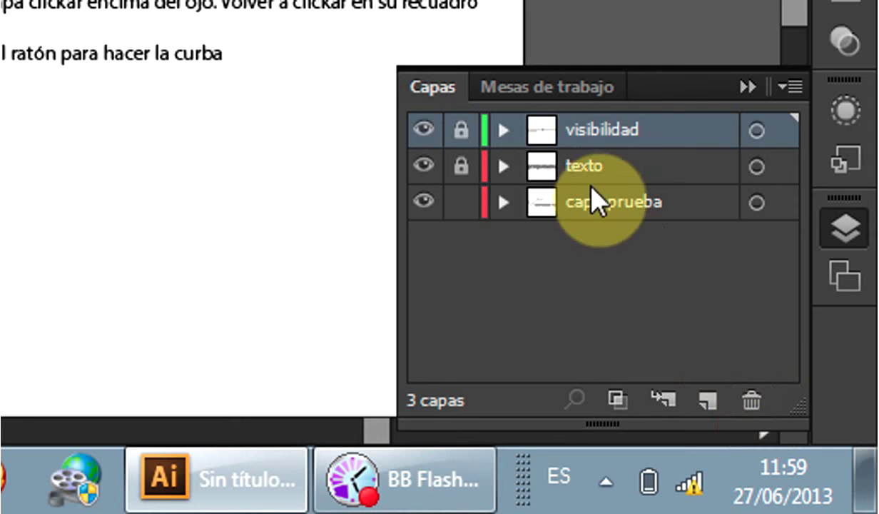
- Delete capa prueba, then dismiss the locked-layer warning after trying New Sublayer on visibilidad
{"action": "left_click", "coordinate": [596, 207]}
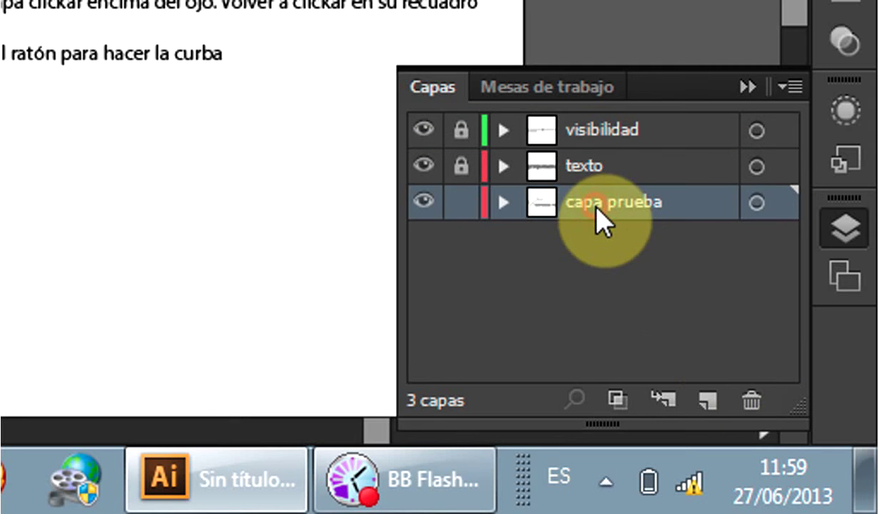
{"action": "left_click", "coordinate": [750, 401]}
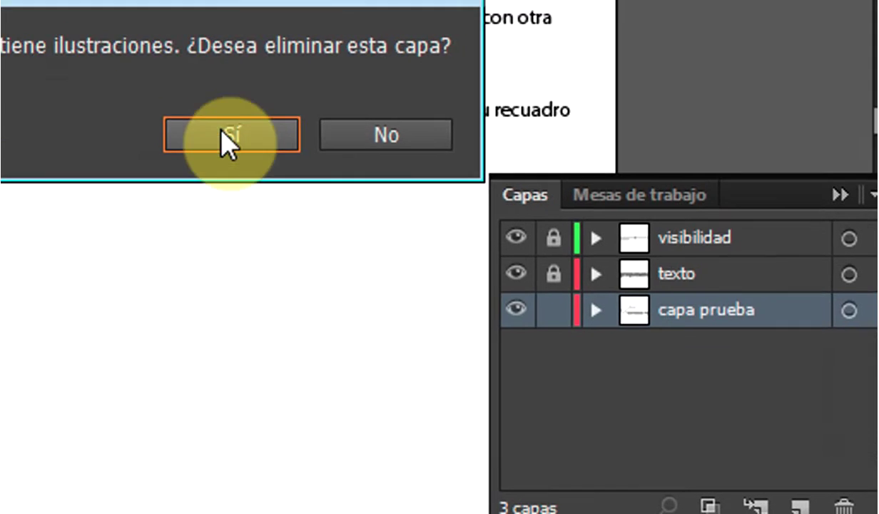
{"action": "left_click", "coordinate": [226, 137]}
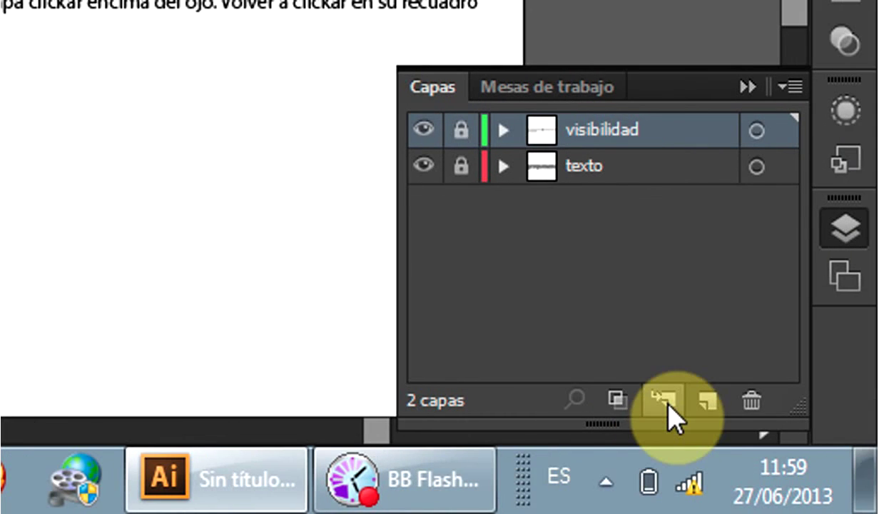
{"action": "left_click", "coordinate": [663, 402]}
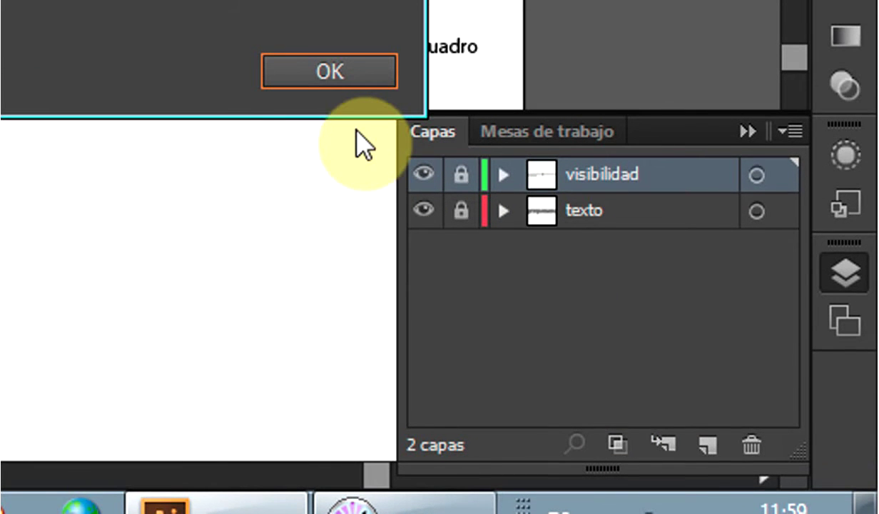
{"action": "left_click", "coordinate": [332, 134]}
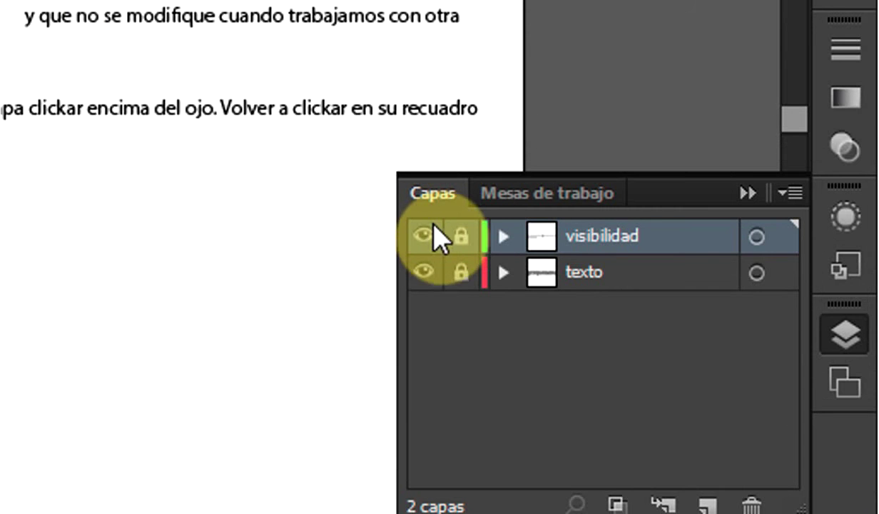
- Unlock visibilidad, add sublayer Capa 3, then select the text sublayers and begin renaming one
{"action": "left_click", "coordinate": [460, 237]}
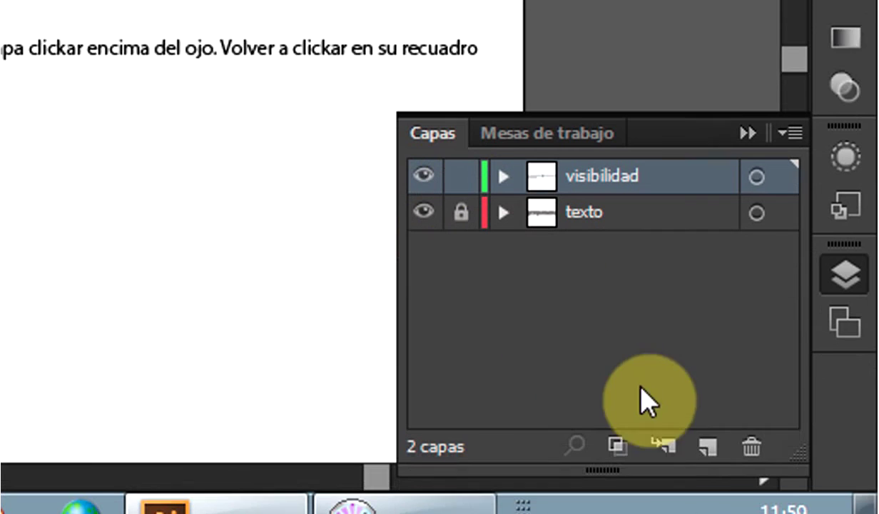
{"action": "left_click", "coordinate": [662, 400]}
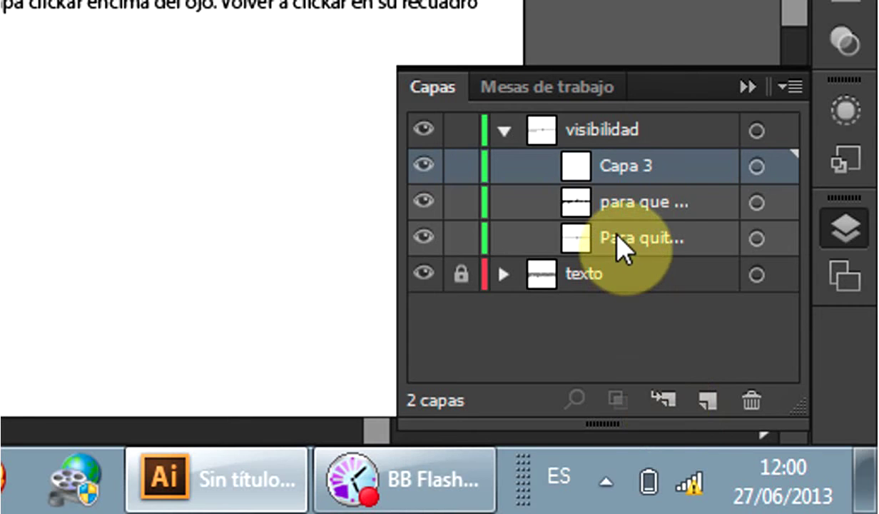
{"action": "left_click", "coordinate": [618, 239]}
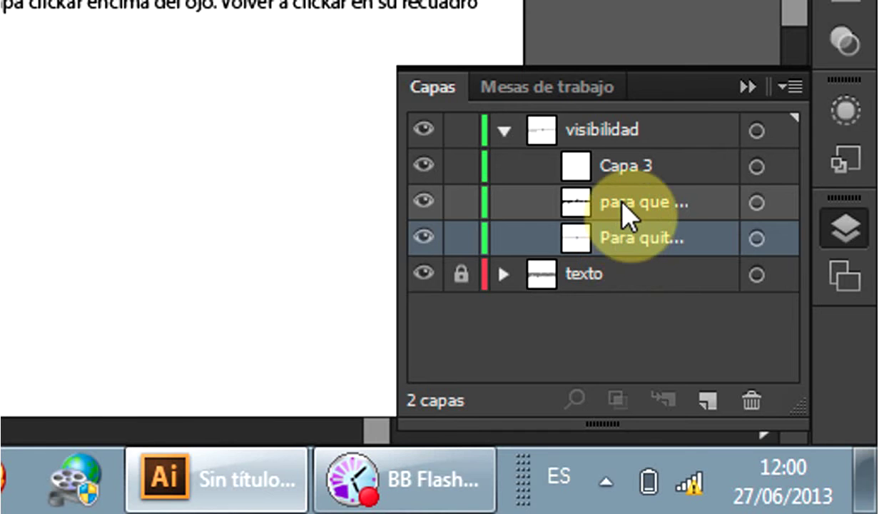
{"action": "left_click", "coordinate": [621, 207]}
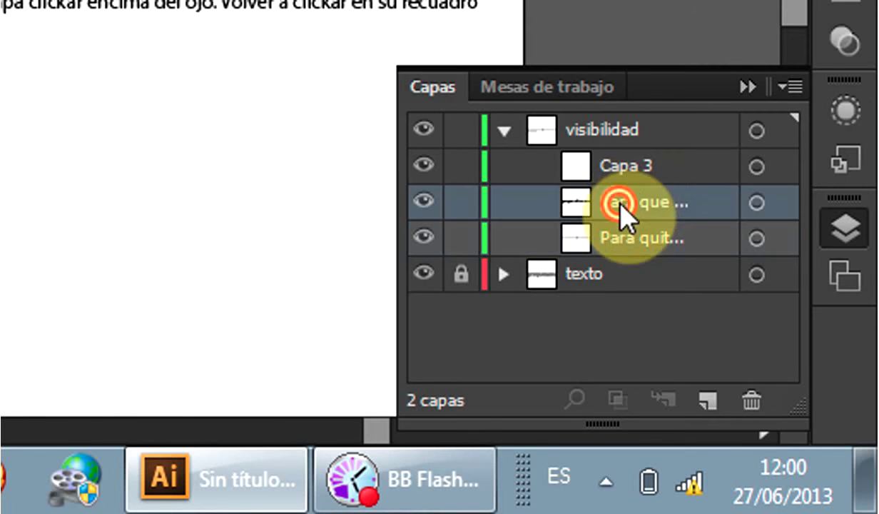
{"action": "double_click", "coordinate": [620, 202]}
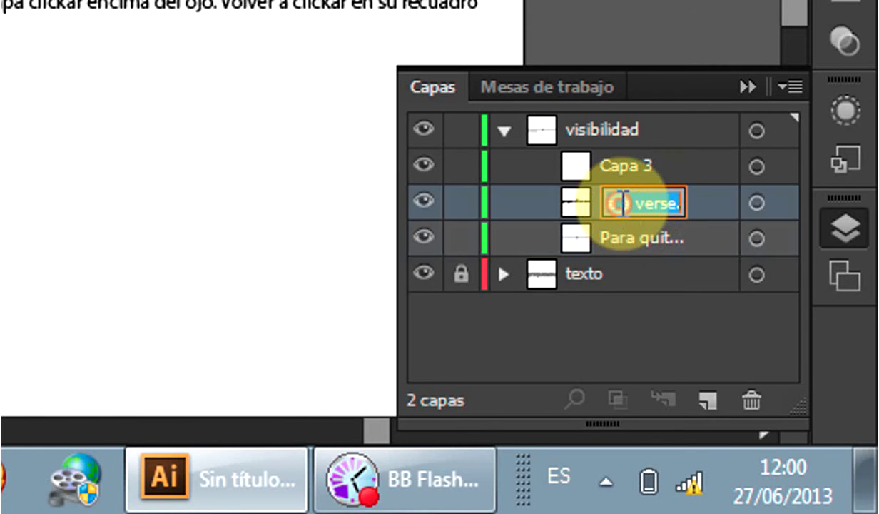
- Hide and re-show each visibilidad sublayer, then the whole visibilidad layer
{"action": "left_click", "coordinate": [524, 207]}
{"action": "left_click", "coordinate": [426, 202]}
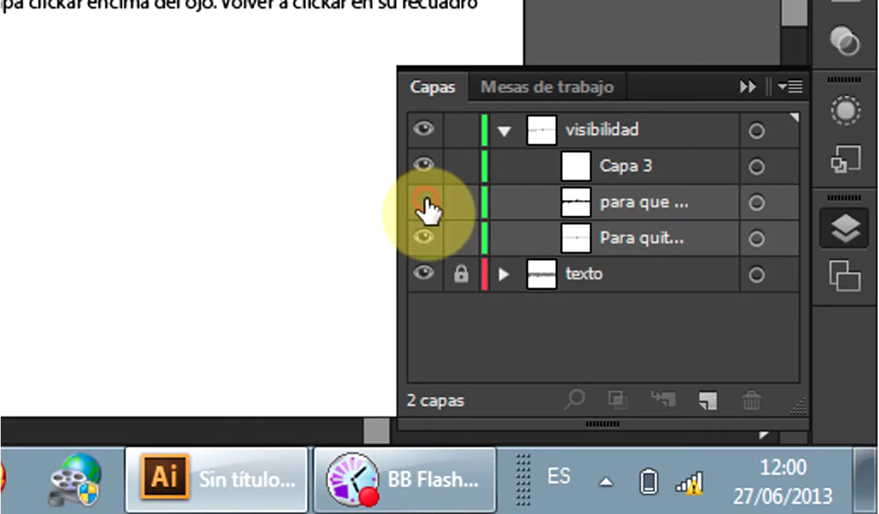
{"action": "left_click", "coordinate": [425, 203]}
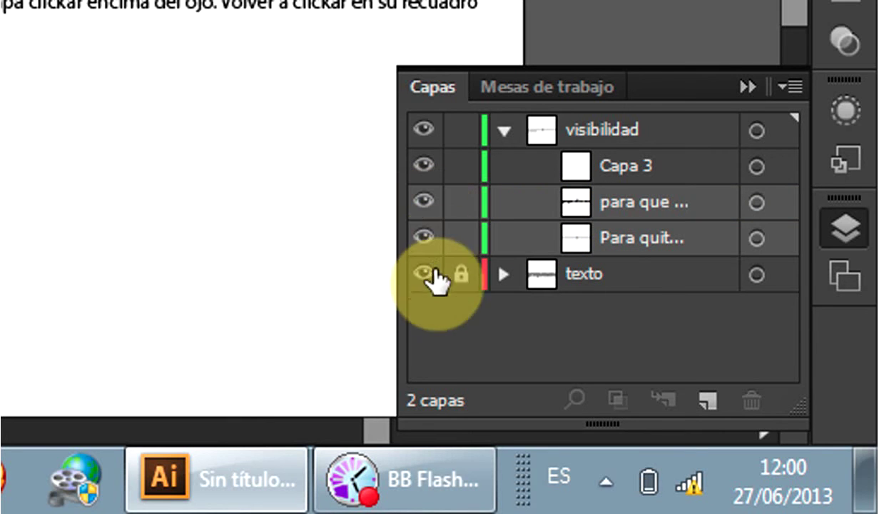
{"action": "left_click", "coordinate": [422, 238]}
{"action": "left_click", "coordinate": [422, 239]}
{"action": "left_click", "coordinate": [425, 166]}
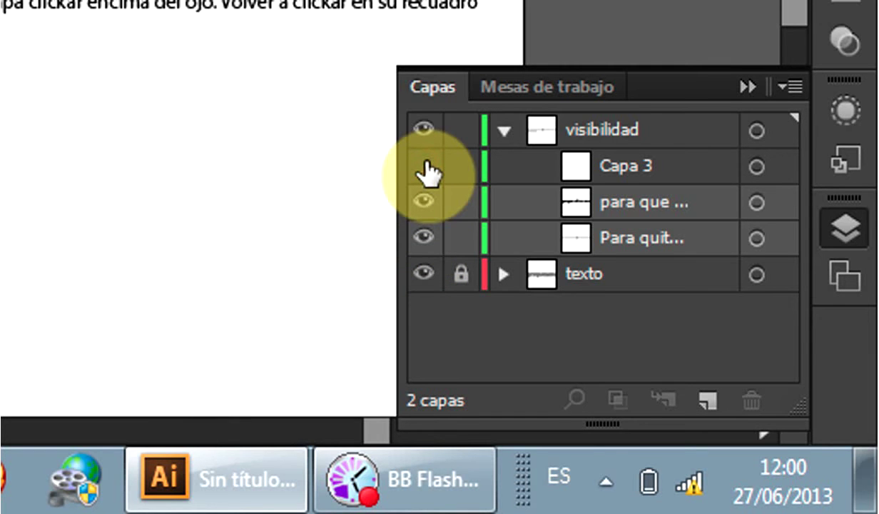
{"action": "left_click", "coordinate": [425, 168]}
{"action": "left_click", "coordinate": [423, 130]}
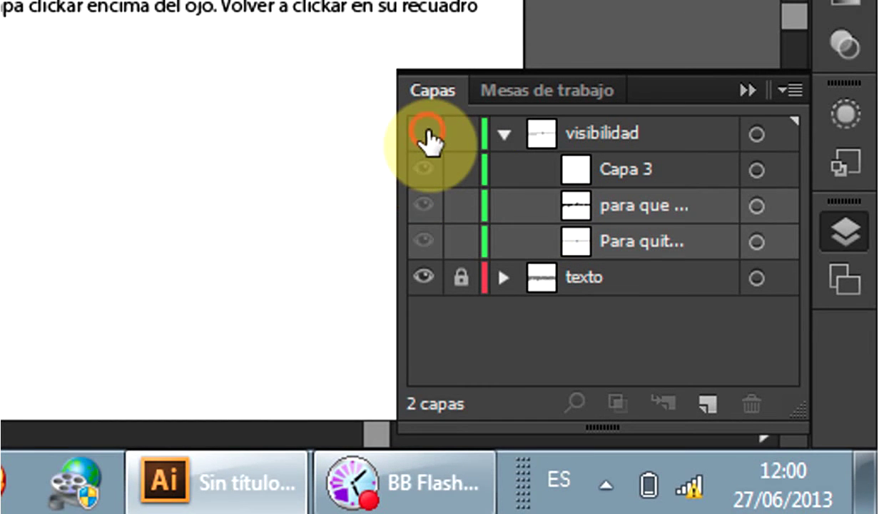
{"action": "left_click", "coordinate": [427, 134]}
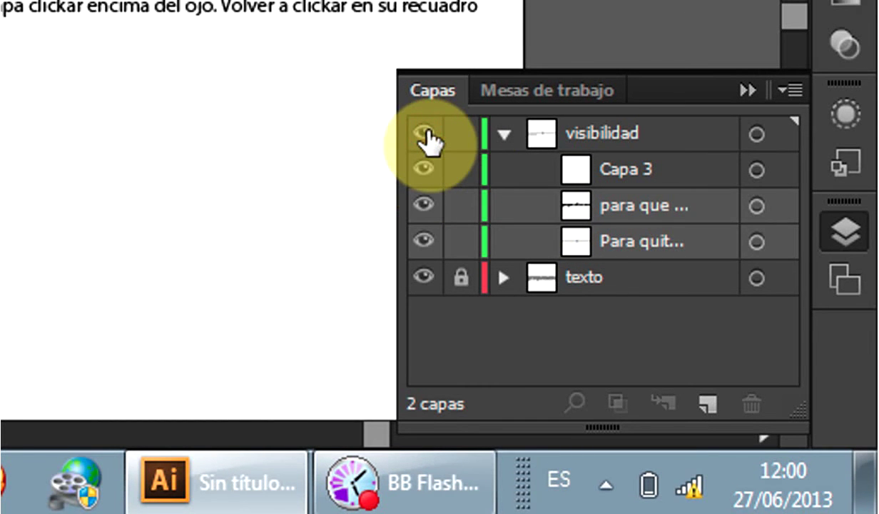
- Lock visibilidad with its sublayers, collapse it, and show the Artboards list
{"action": "left_click", "coordinate": [461, 136]}
{"action": "left_click", "coordinate": [462, 134]}
{"action": "left_click", "coordinate": [461, 169]}
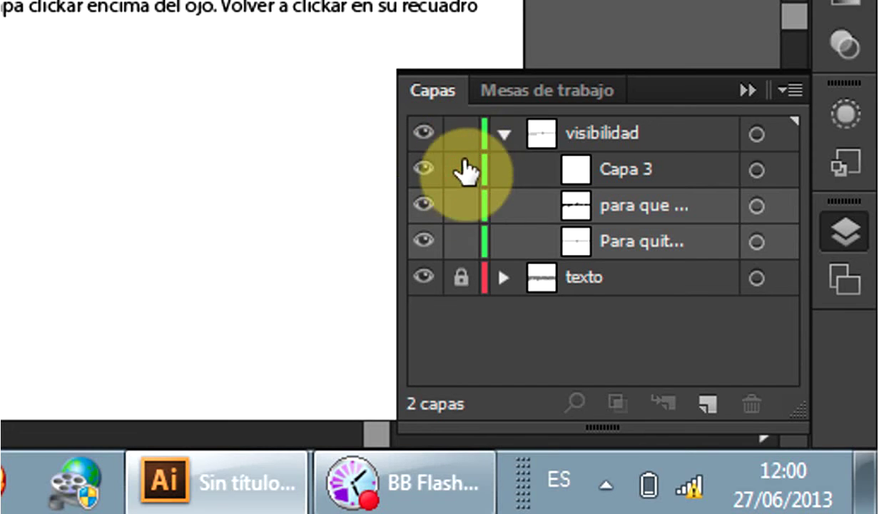
{"action": "left_click", "coordinate": [462, 134]}
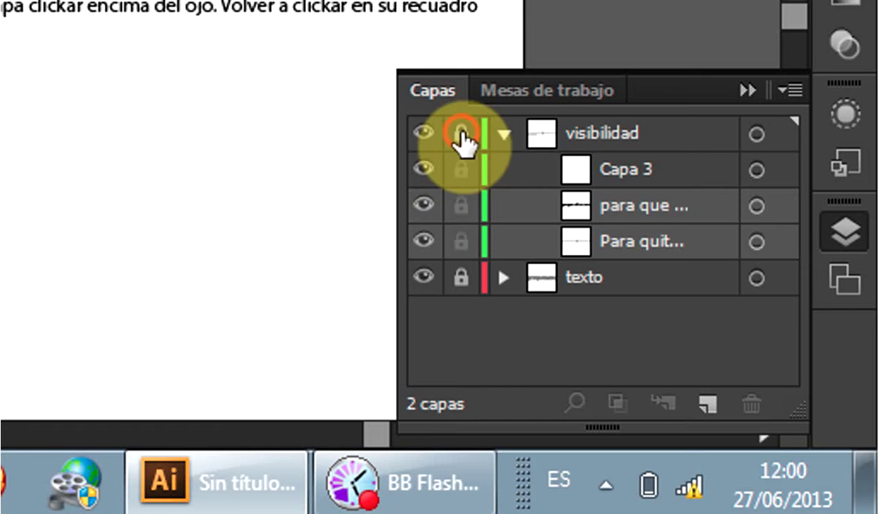
{"action": "left_click", "coordinate": [503, 133]}
{"action": "left_click", "coordinate": [522, 121]}
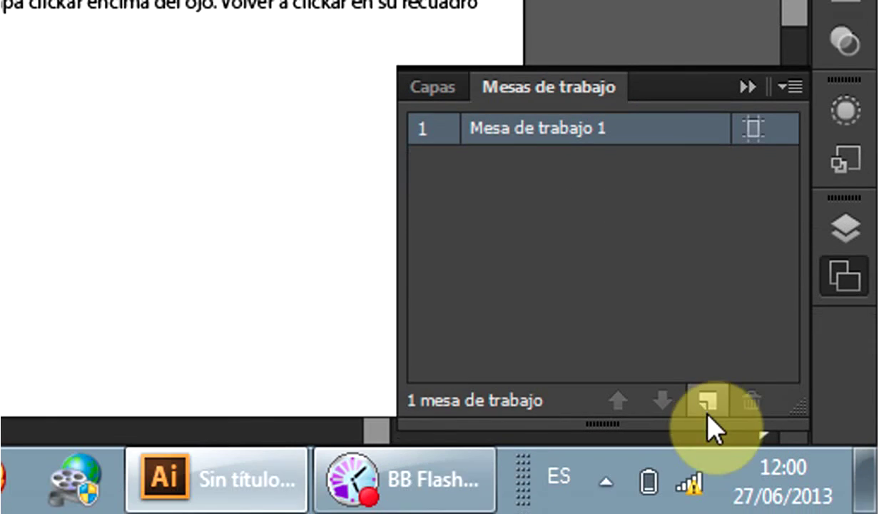
- Add a second artboard and select the first artboard in the Artboards list
{"action": "left_click", "coordinate": [708, 401]}
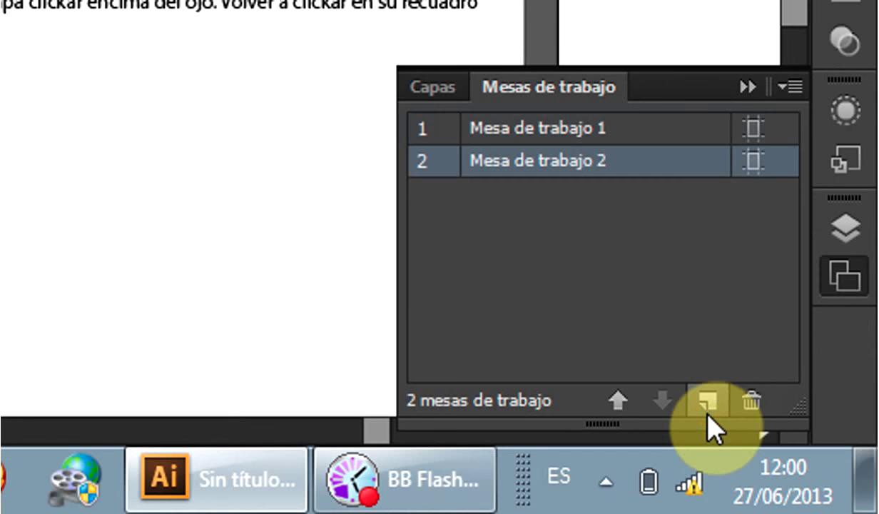
{"action": "double_click", "coordinate": [582, 163]}
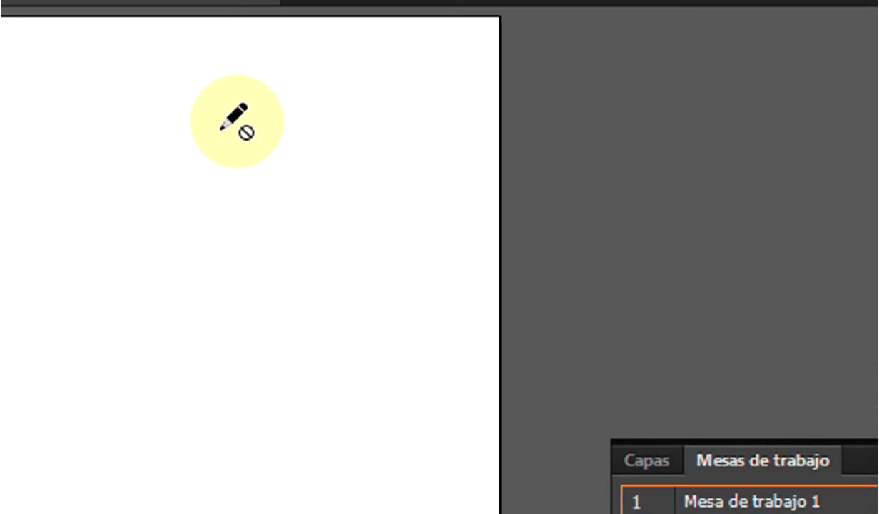
{"action": "left_click", "coordinate": [220, 129]}
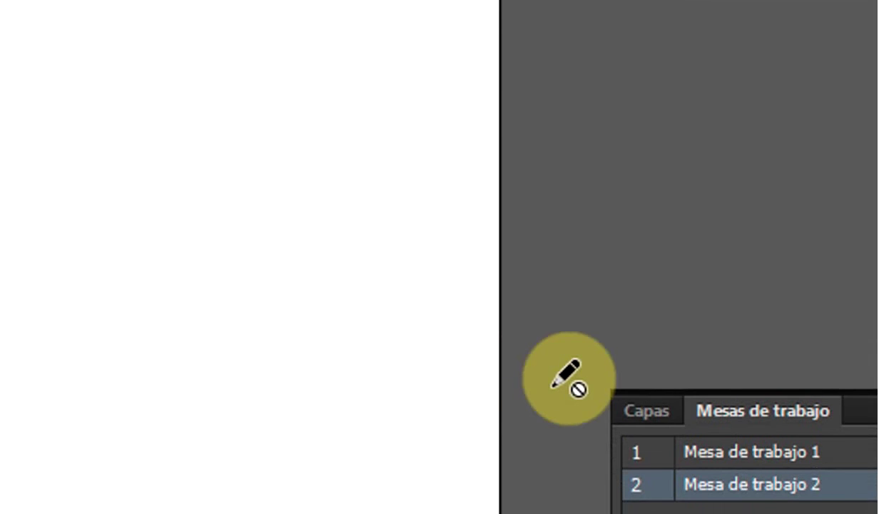
{"action": "left_click", "coordinate": [649, 351]}
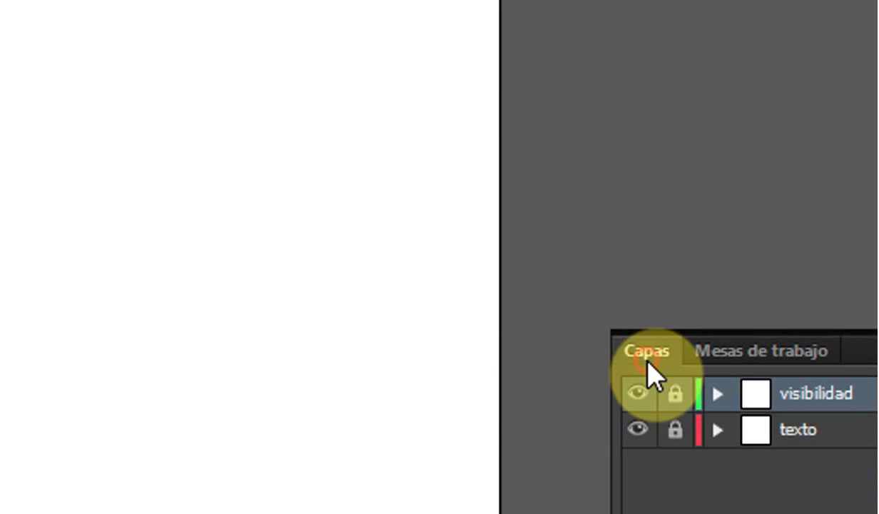
{"action": "left_click", "coordinate": [658, 351]}
{"action": "left_click", "coordinate": [656, 387]}
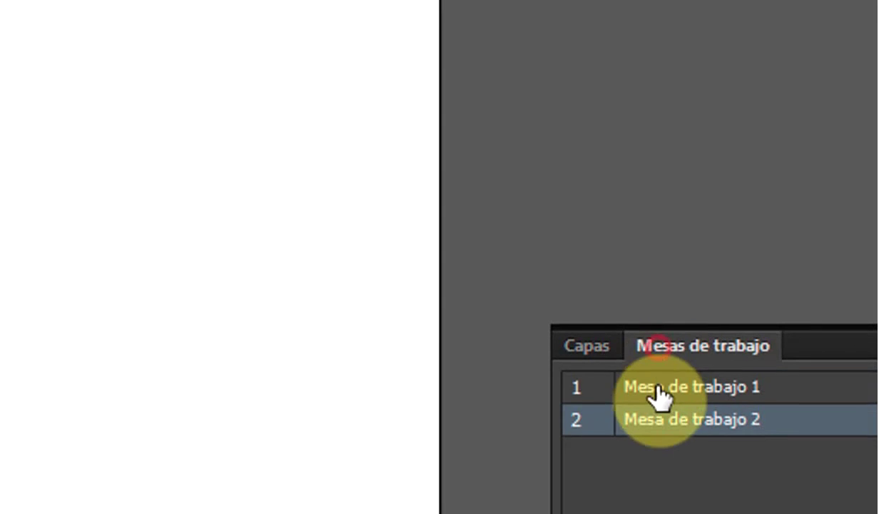
{"action": "left_click", "coordinate": [587, 347]}
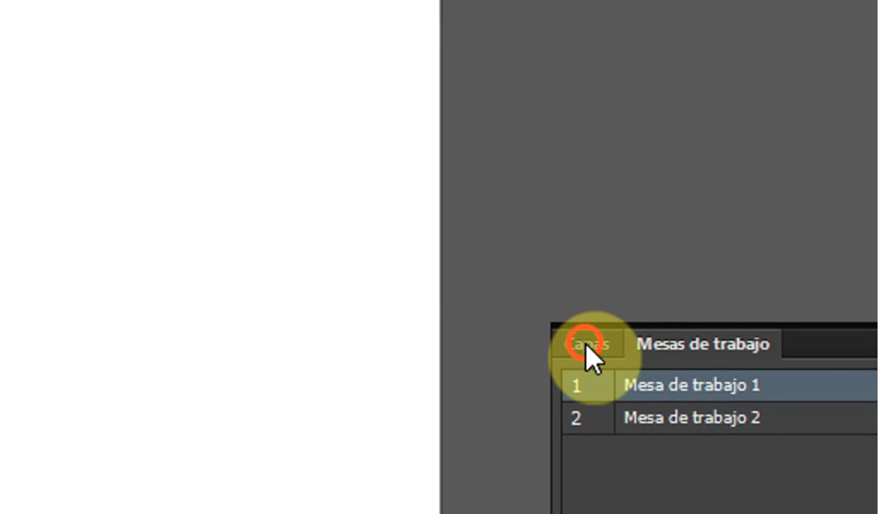
{"action": "left_click", "coordinate": [660, 349]}
- Rename the second artboard to 'mesa dos', then delete it
{"action": "left_click", "coordinate": [654, 387]}
{"action": "double_click", "coordinate": [653, 385]}
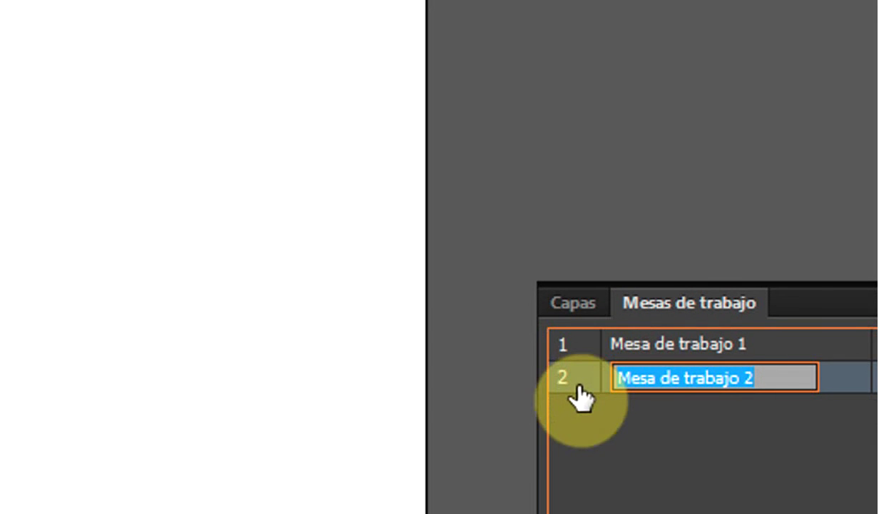
{"action": "type", "text": "mesaq"}
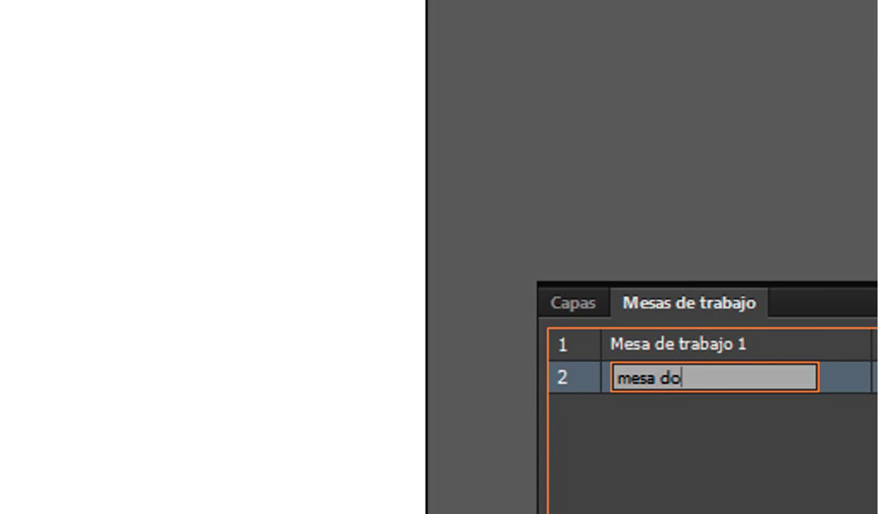
{"action": "type", "text": "s"}
{"action": "left_click", "coordinate": [578, 387]}
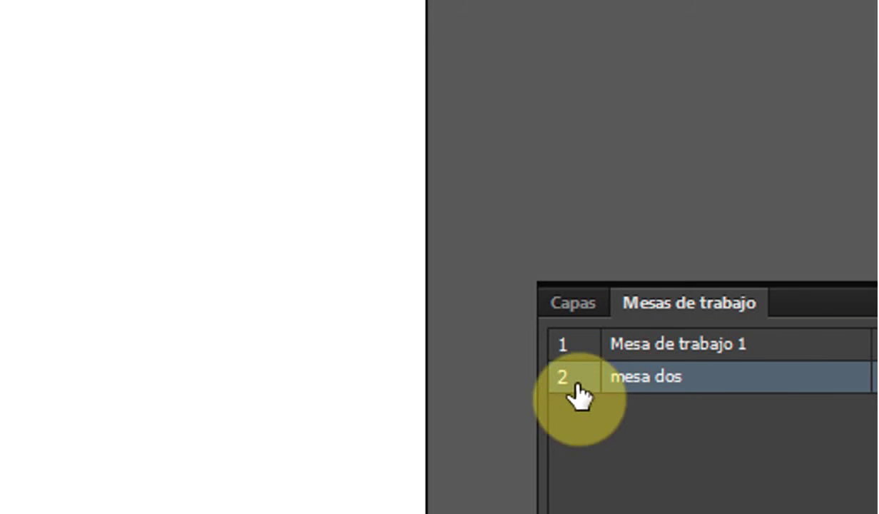
{"action": "left_click", "coordinate": [580, 314]}
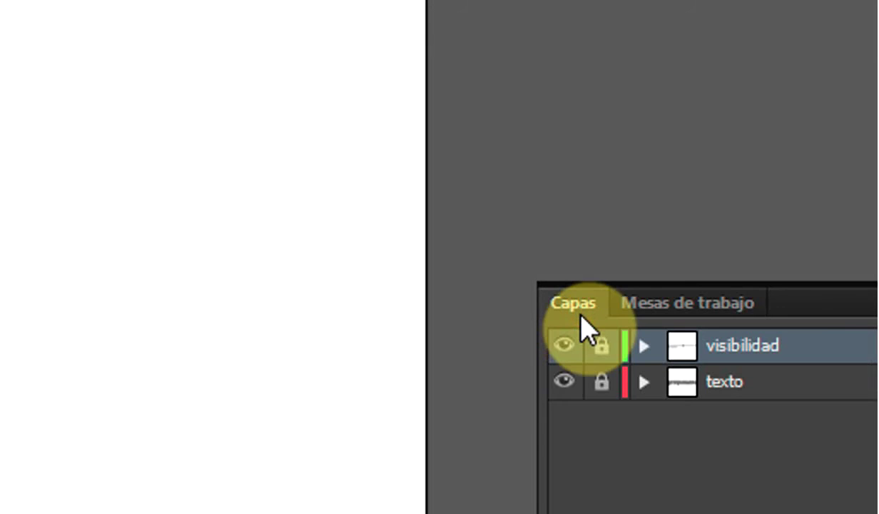
{"action": "left_click", "coordinate": [643, 307]}
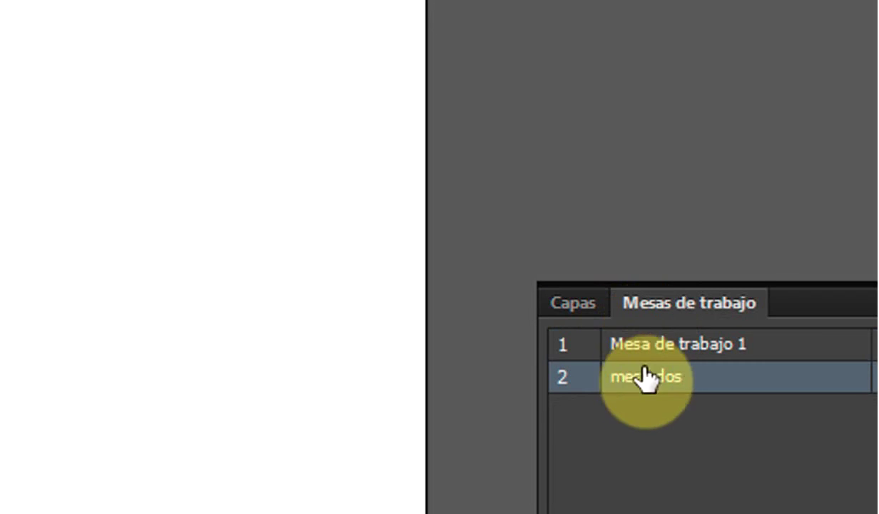
{"action": "left_click", "coordinate": [753, 401]}
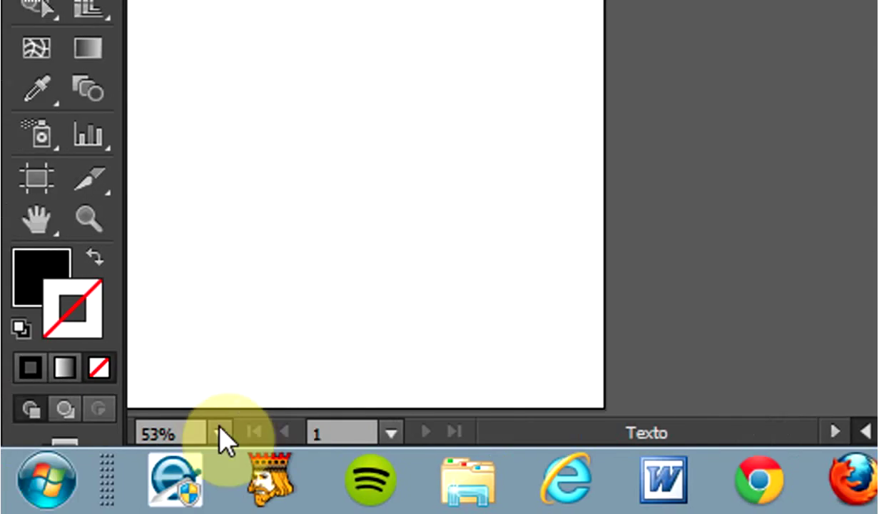
- Zoom the artboard to 66,67% then 100%, and bring back the Layers list
{"action": "left_click", "coordinate": [223, 433]}
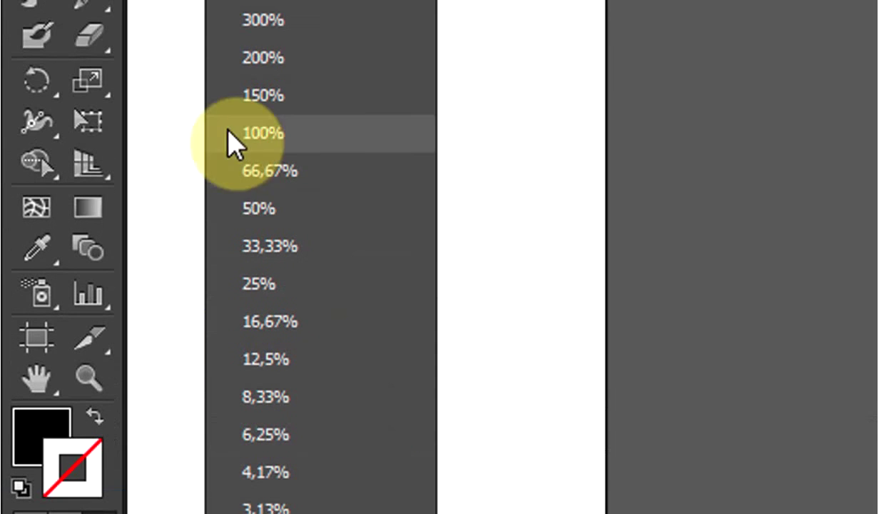
{"action": "left_click", "coordinate": [238, 170]}
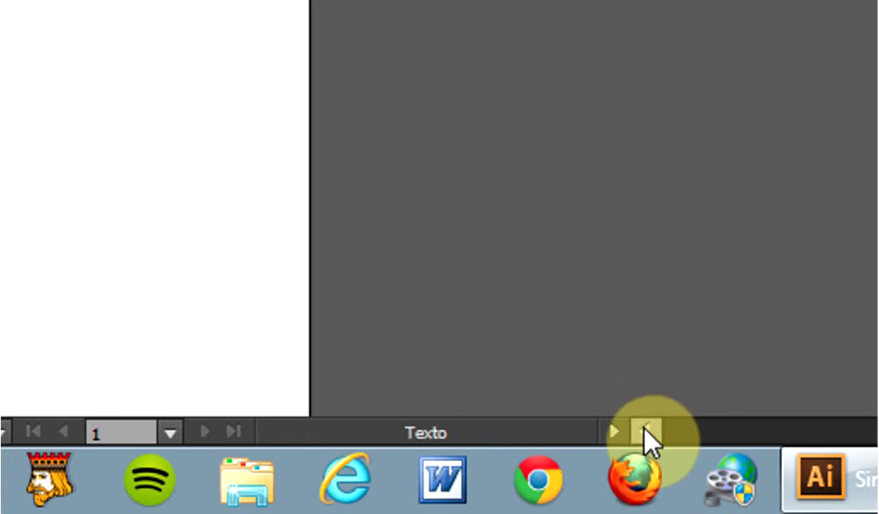
{"action": "left_click", "coordinate": [644, 431]}
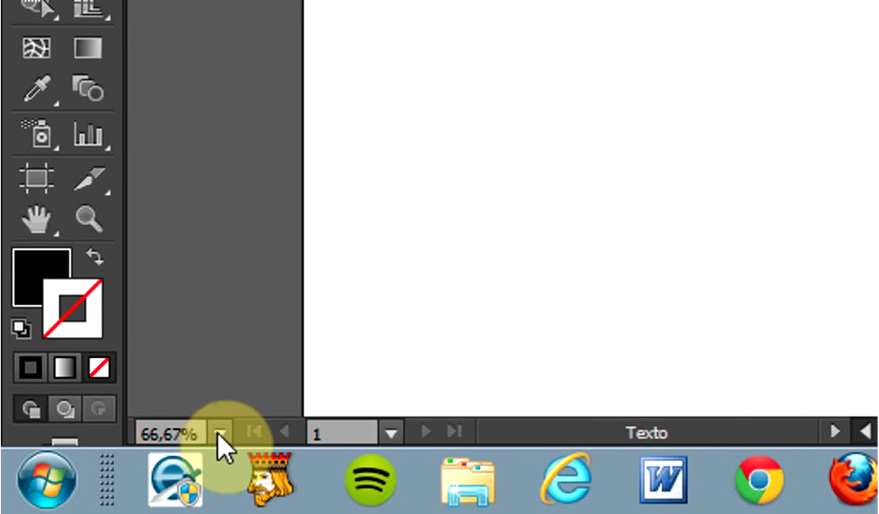
{"action": "left_click", "coordinate": [221, 432]}
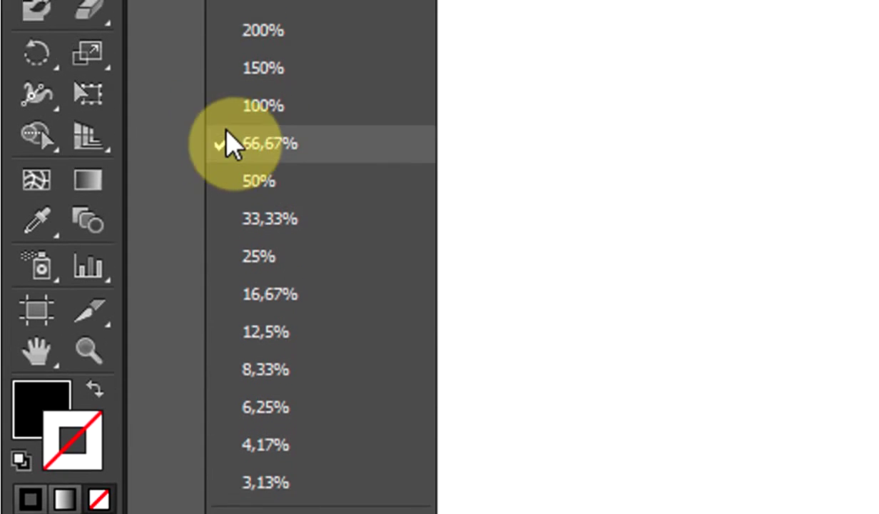
{"action": "left_click", "coordinate": [240, 127]}
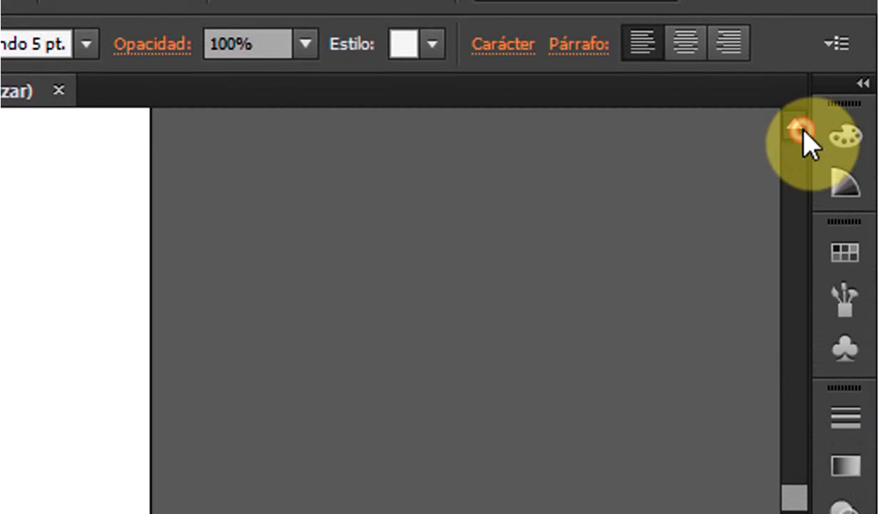
{"action": "left_click", "coordinate": [802, 132]}
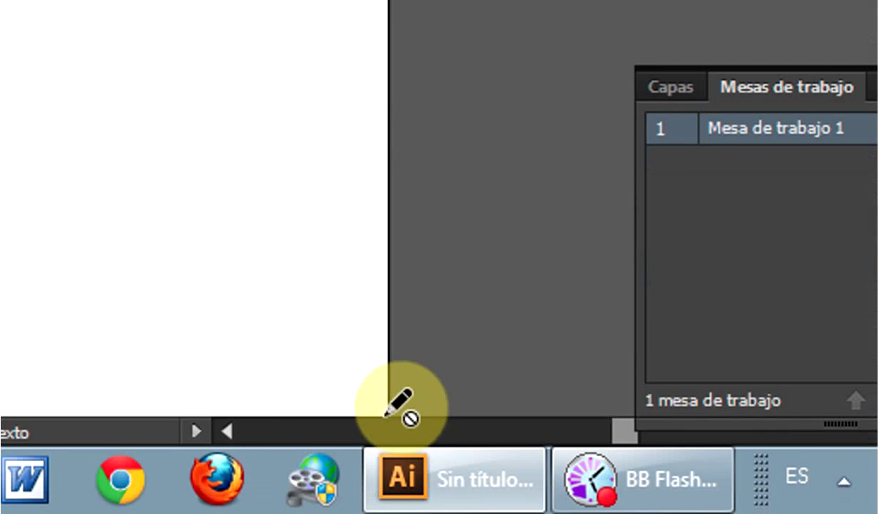
{"action": "left_click", "coordinate": [227, 430]}
{"action": "left_click", "coordinate": [227, 431]}
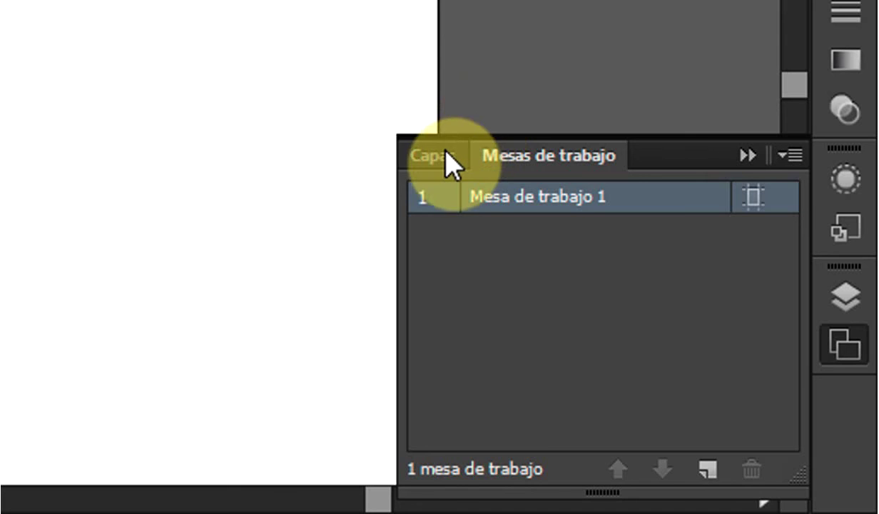
{"action": "left_click", "coordinate": [443, 152]}
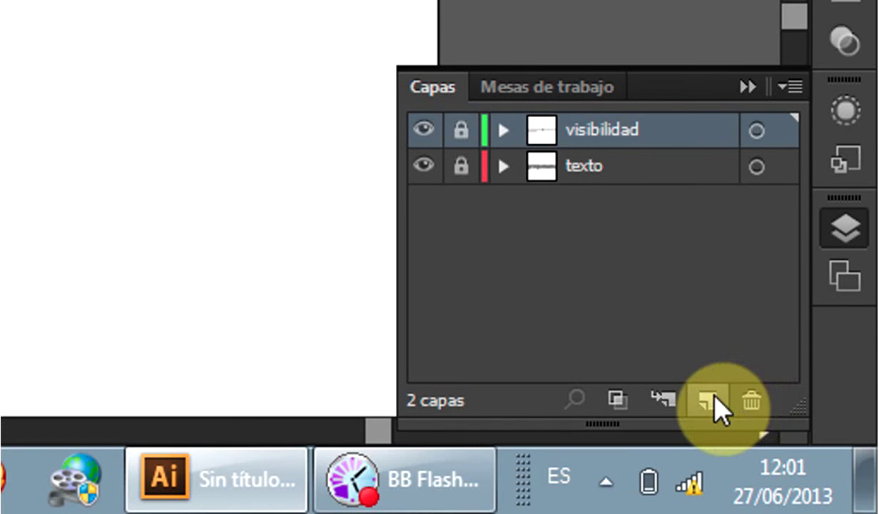
- Create a new top layer and rename it from Capa 4 to prueba
{"action": "left_click", "coordinate": [707, 403]}
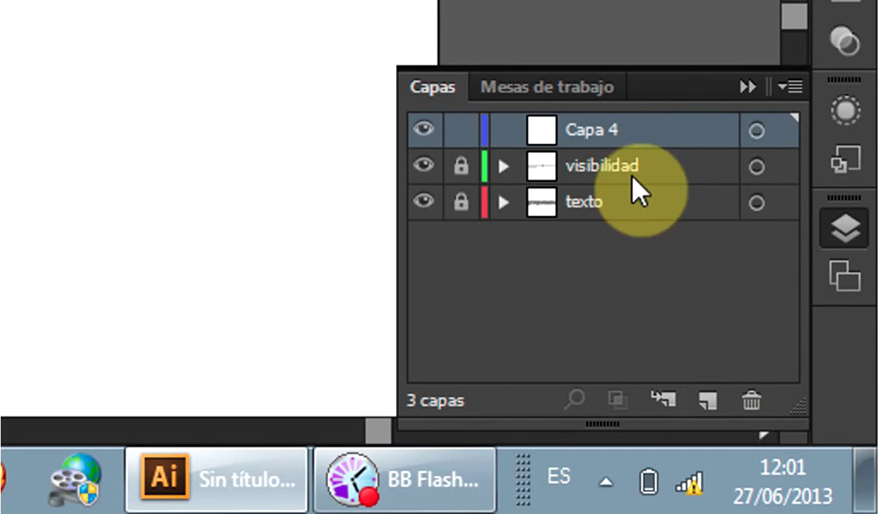
{"action": "double_click", "coordinate": [614, 130]}
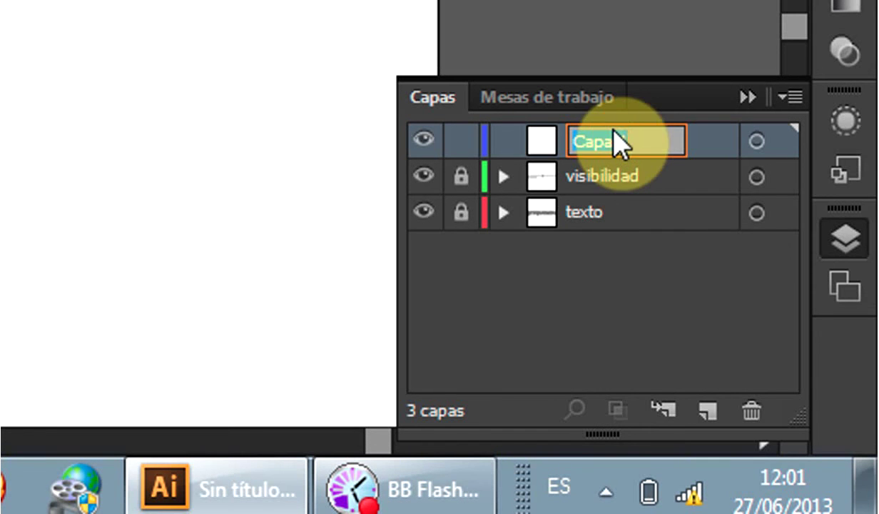
{"action": "type", "text": "prueba"}
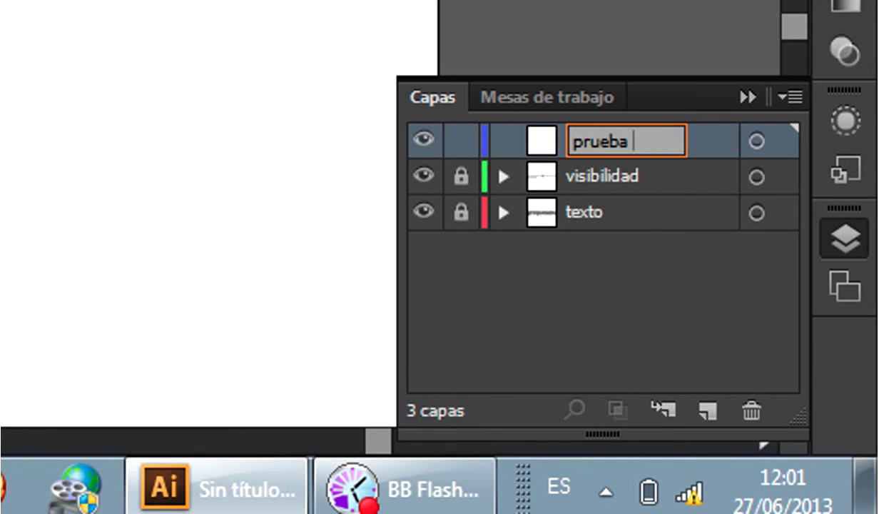
{"action": "left_click", "coordinate": [613, 132]}
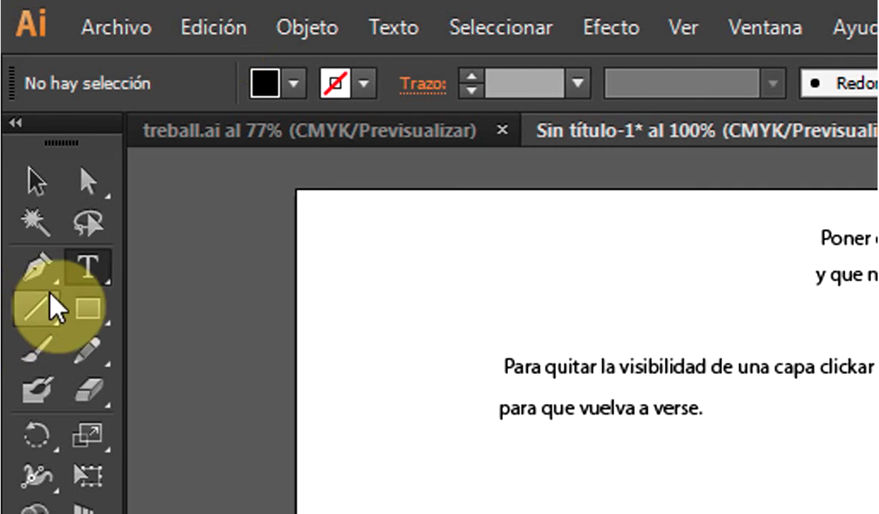
- Select the Pen tool with a 1 pt stroke and the first tapered width profile
{"action": "left_click", "coordinate": [50, 284]}
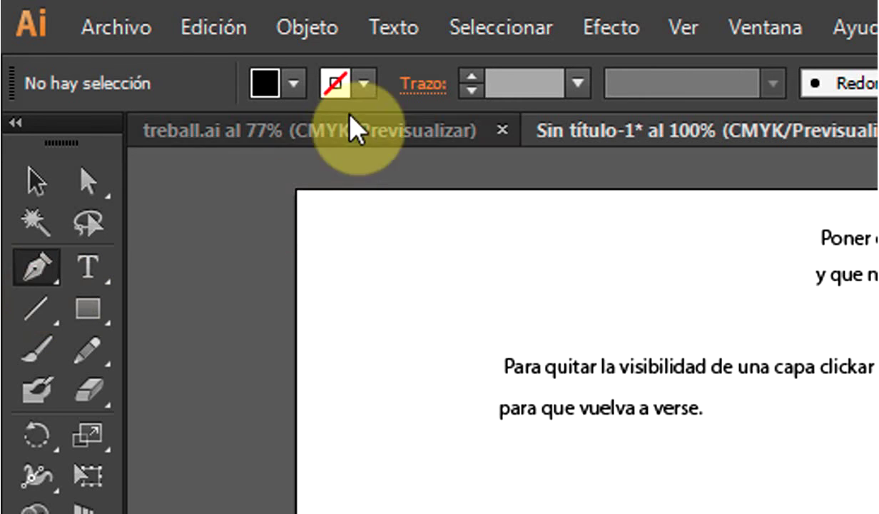
{"action": "left_click", "coordinate": [576, 84]}
{"action": "left_click", "coordinate": [586, 235]}
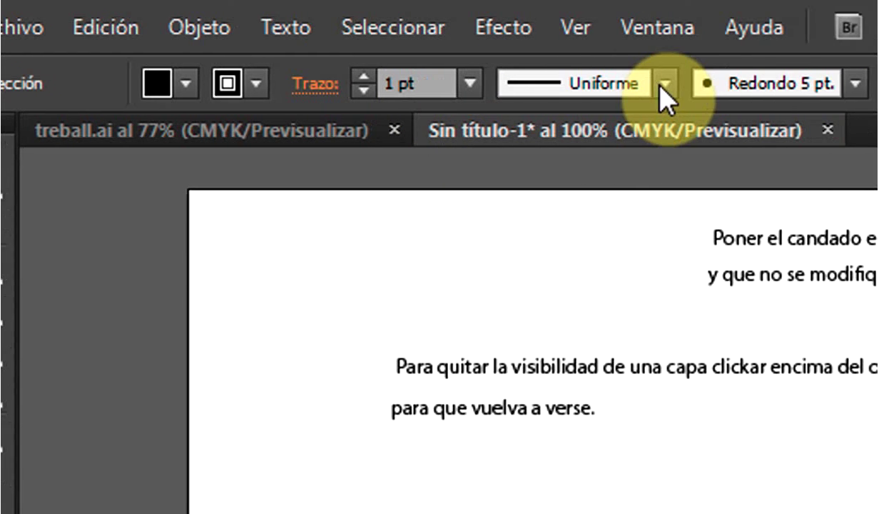
{"action": "left_click", "coordinate": [661, 86]}
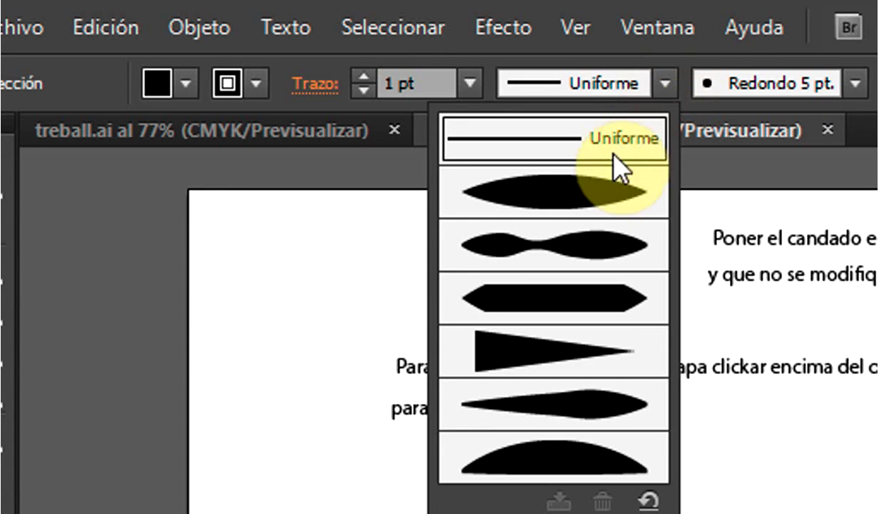
{"action": "left_click", "coordinate": [594, 192]}
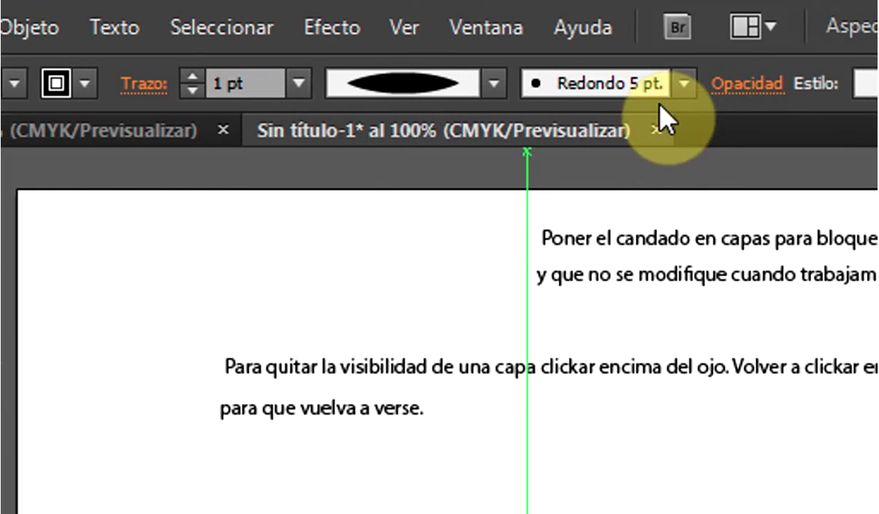
- Set the stroke brush to Carboncillo - Desvanecer instead of Redondo 5 pt
{"action": "left_click", "coordinate": [657, 85]}
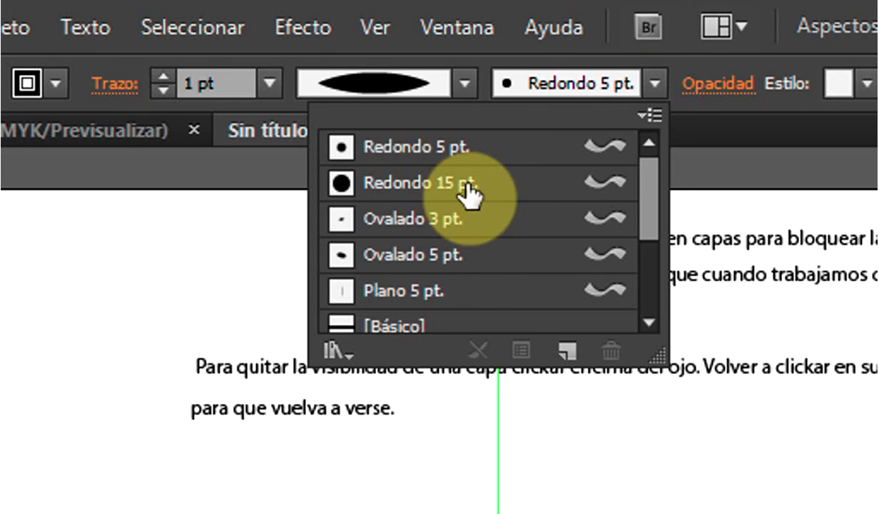
{"action": "left_click", "coordinate": [648, 322]}
{"action": "left_click", "coordinate": [648, 322]}
{"action": "left_click", "coordinate": [649, 322]}
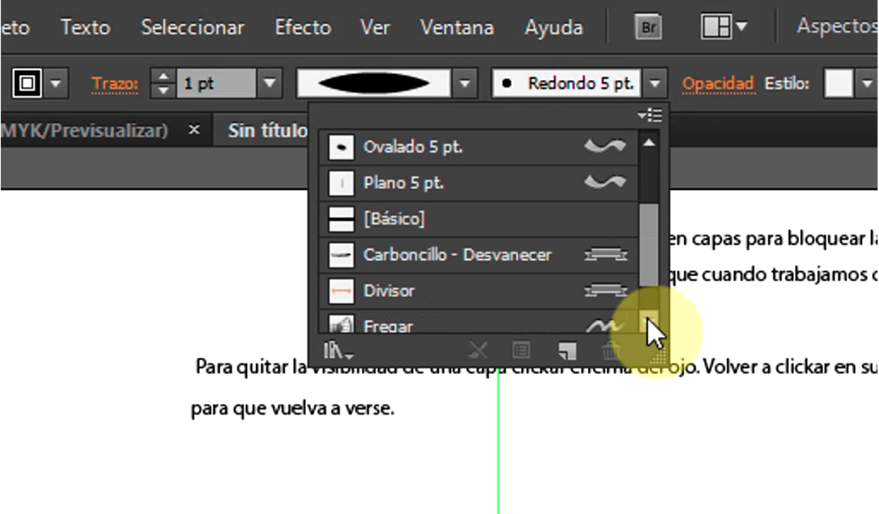
{"action": "left_click", "coordinate": [649, 322]}
{"action": "left_click", "coordinate": [648, 322]}
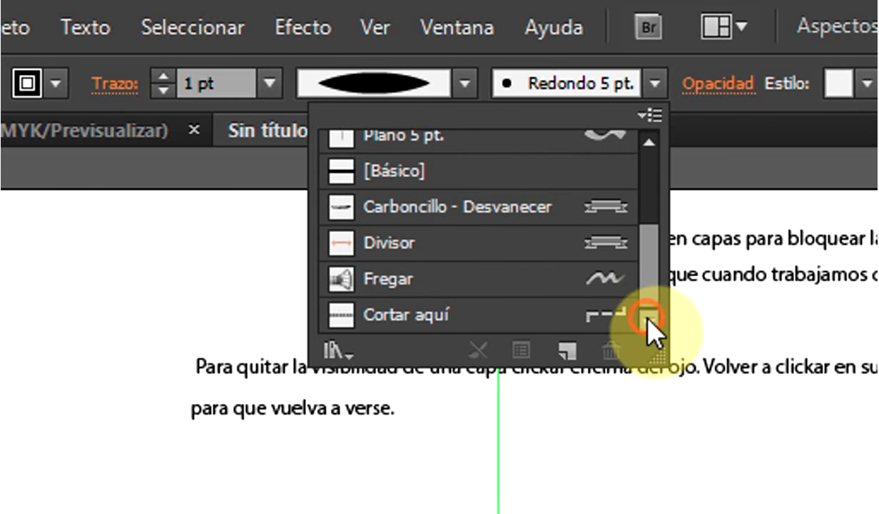
{"action": "left_click", "coordinate": [413, 207]}
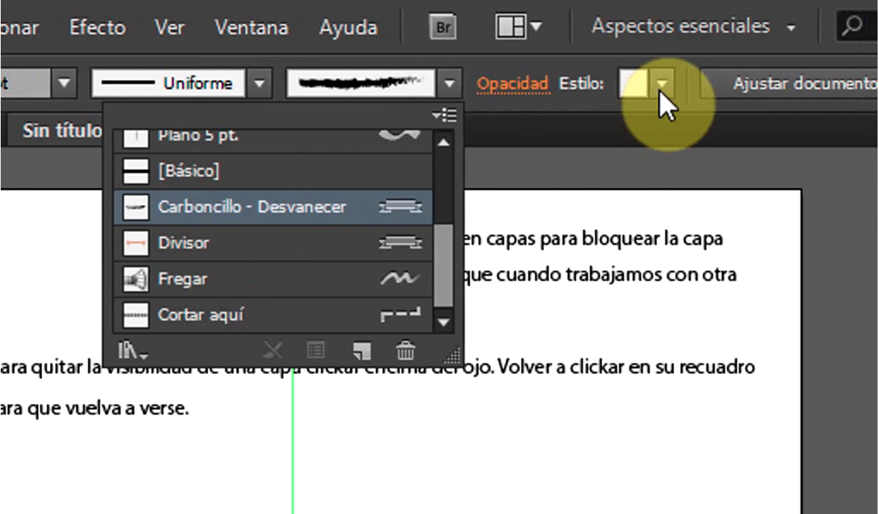
{"action": "left_click", "coordinate": [660, 91]}
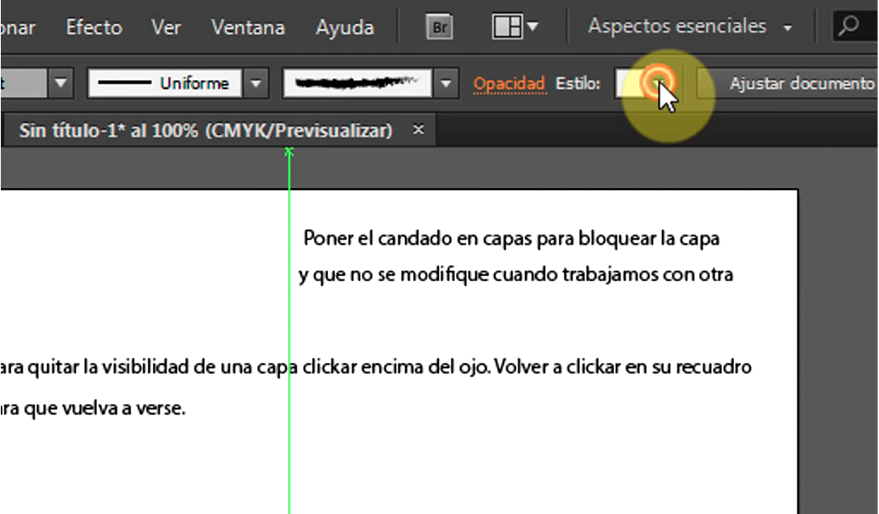
- Bring up the graphic styles list in the Control bar
{"action": "left_click", "coordinate": [660, 91]}
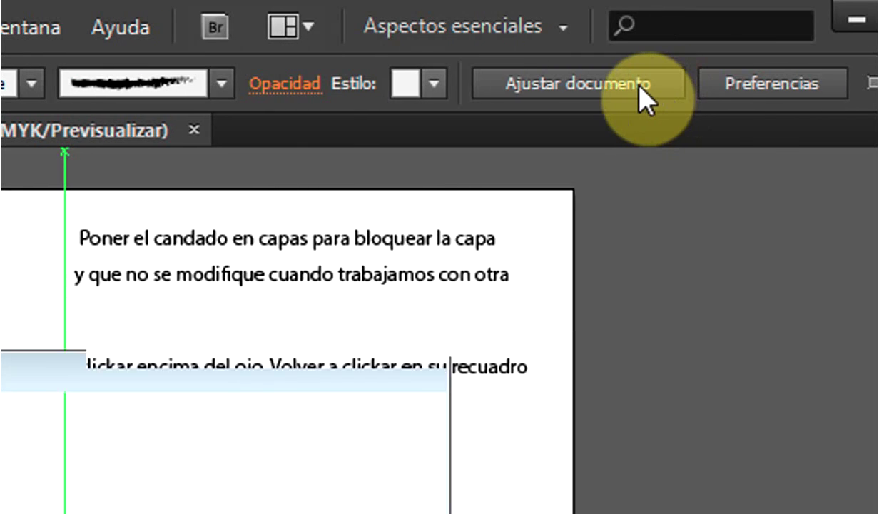
{"action": "left_click", "coordinate": [642, 92]}
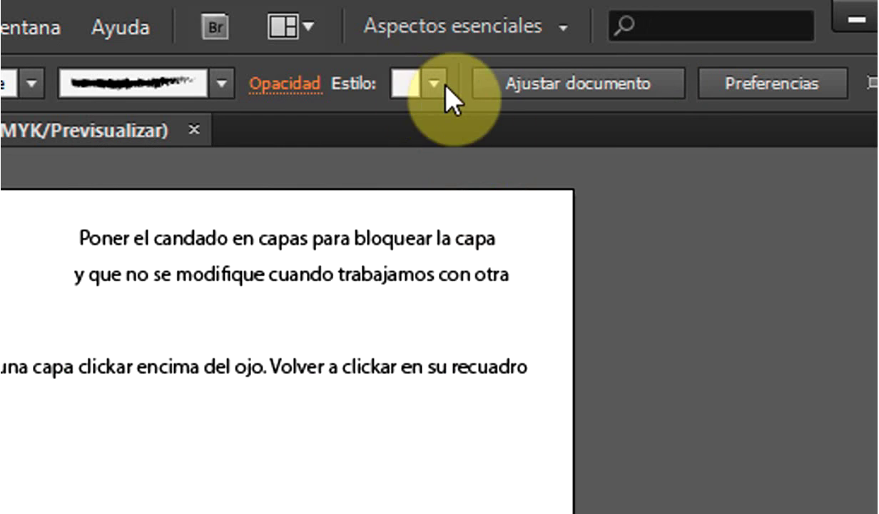
{"action": "left_click", "coordinate": [443, 84]}
- Apply the teal swirl graphic style, then reset fill and stroke to default white and black
{"action": "left_click", "coordinate": [255, 227]}
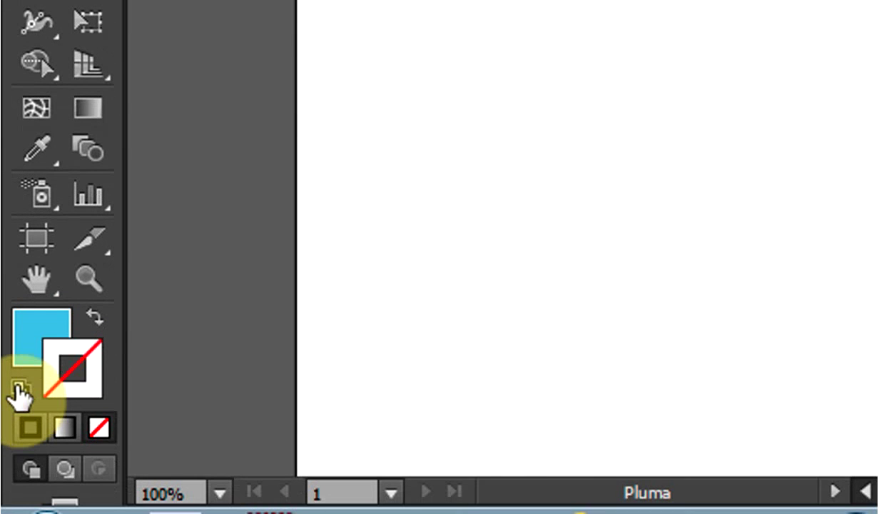
{"action": "left_click", "coordinate": [19, 388]}
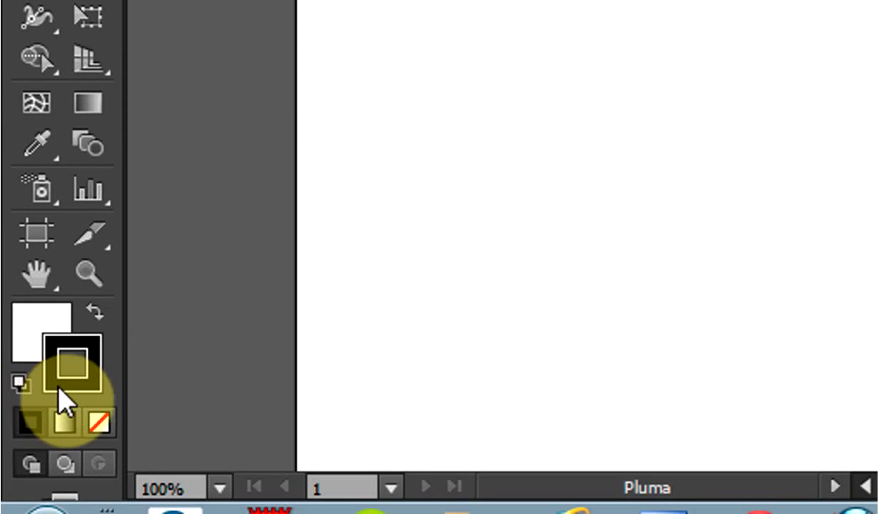
{"action": "double_click", "coordinate": [28, 349]}
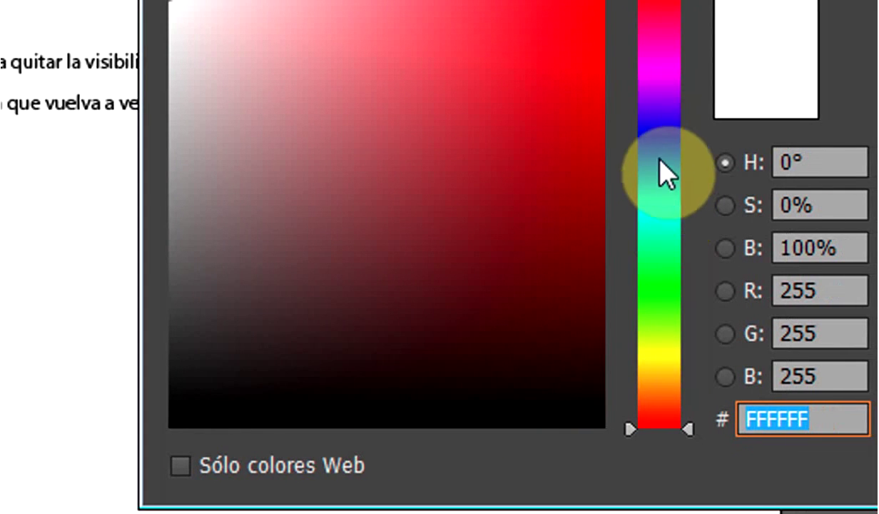
{"action": "left_click", "coordinate": [658, 138]}
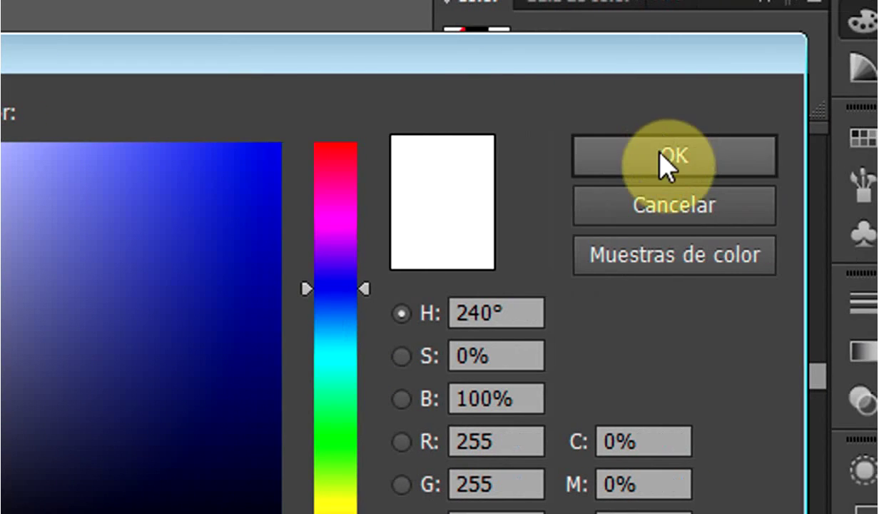
{"action": "left_click", "coordinate": [664, 164]}
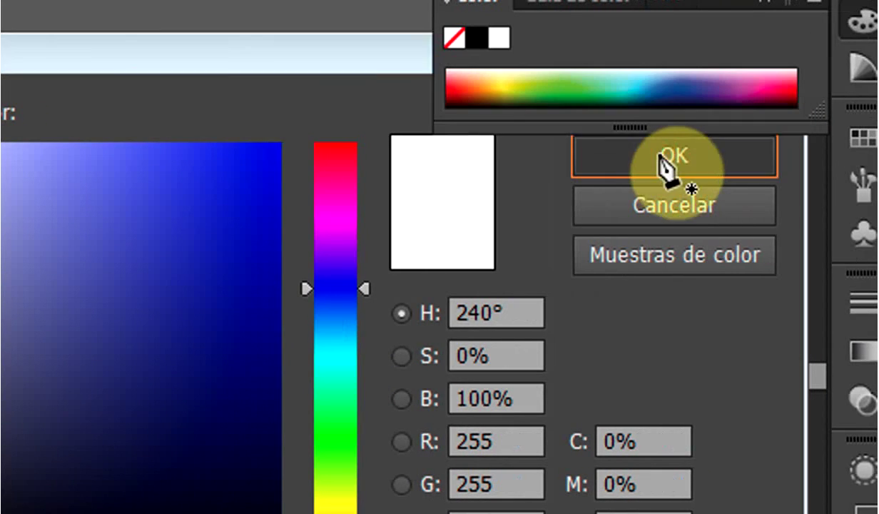
{"action": "left_click", "coordinate": [663, 164]}
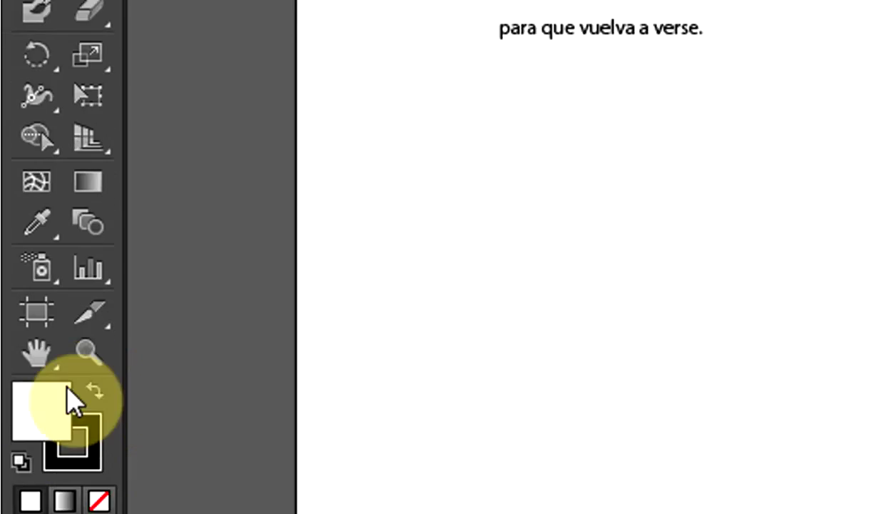
- Set the fill colour to the Amarillo CMYK swatch
{"action": "double_click", "coordinate": [33, 348]}
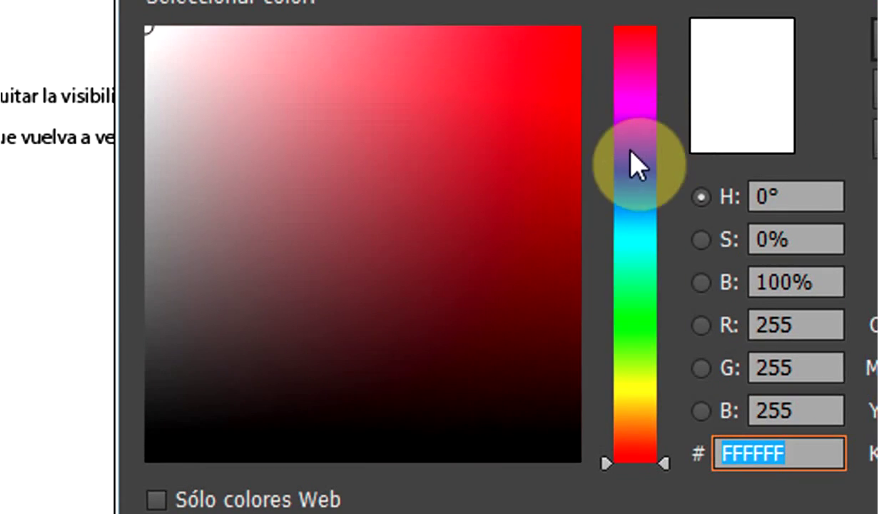
{"action": "left_click", "coordinate": [637, 164]}
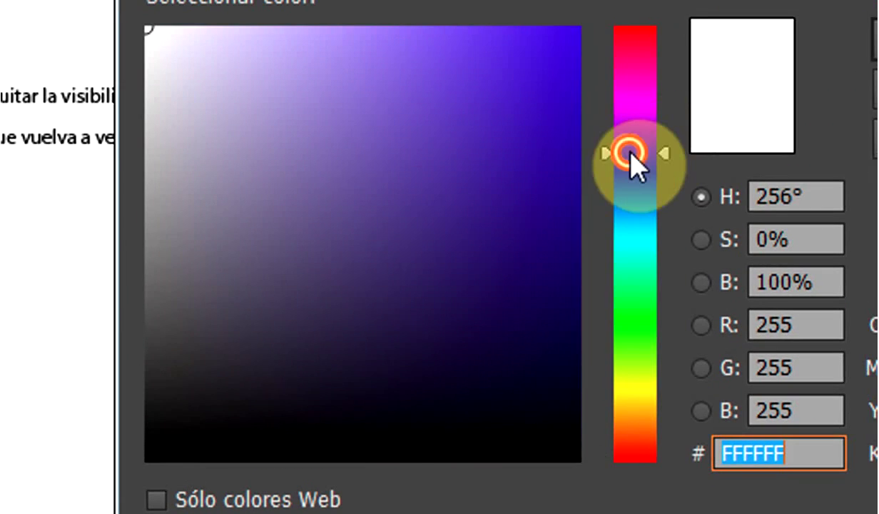
{"action": "left_click", "coordinate": [668, 142]}
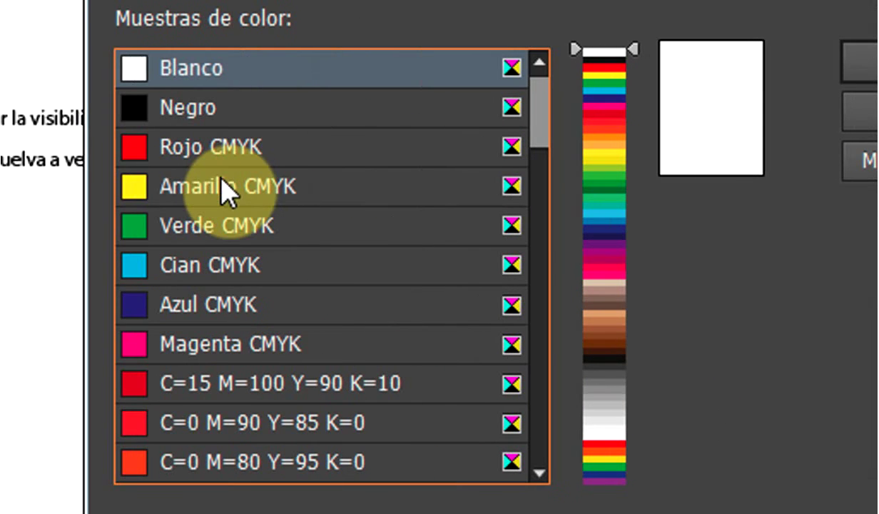
{"action": "left_click", "coordinate": [227, 191]}
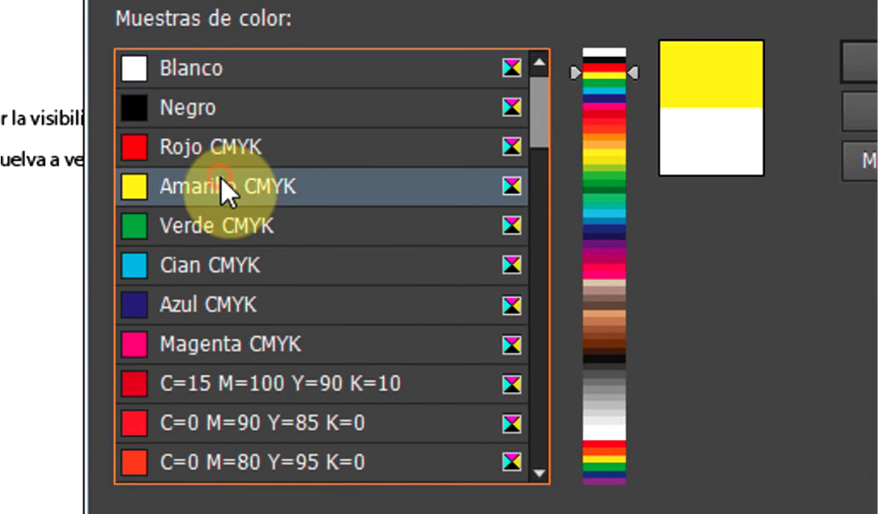
{"action": "left_click", "coordinate": [660, 131]}
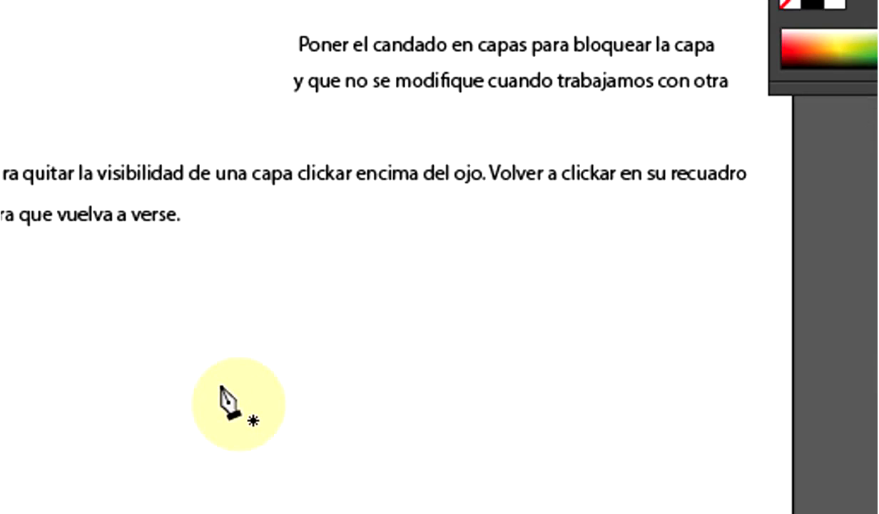
- Pen-draw a closed six-corner yellow rectangle with a diagonally cut lower-right corner
{"action": "left_click", "coordinate": [219, 313]}
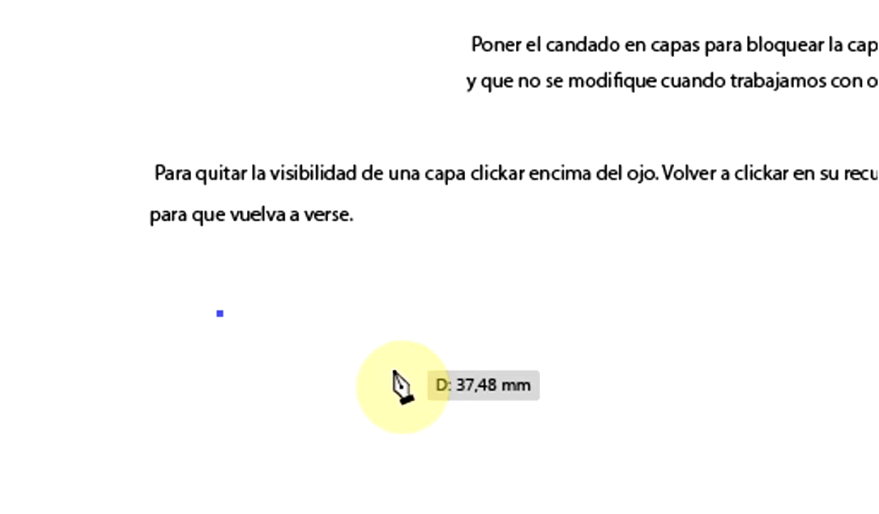
{"action": "left_click", "coordinate": [450, 313]}
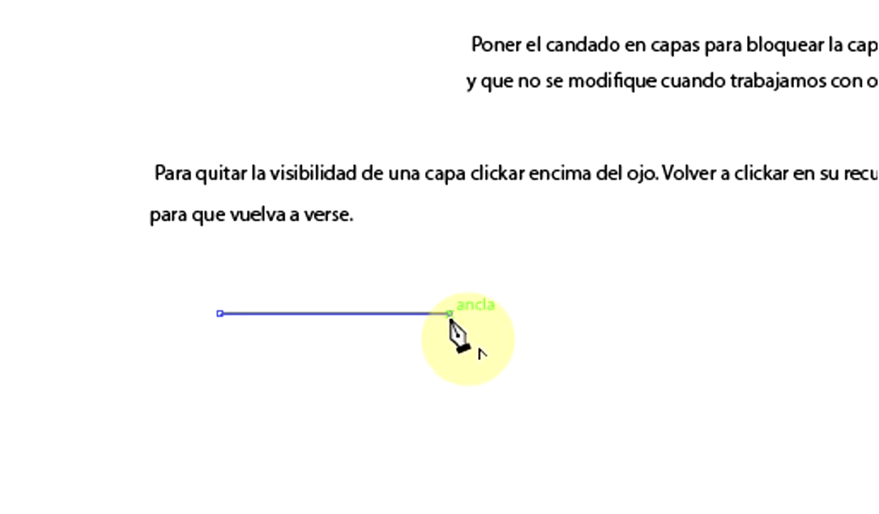
{"action": "left_click", "coordinate": [449, 373]}
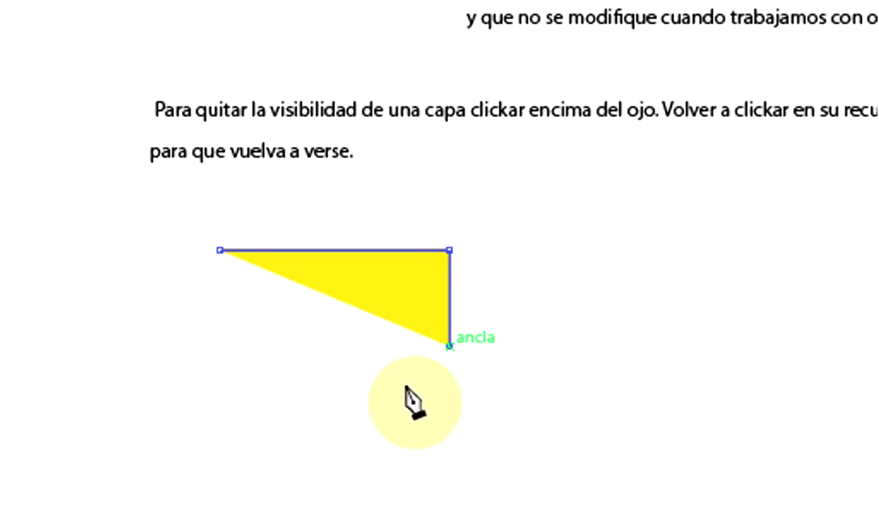
{"action": "left_click", "coordinate": [384, 385]}
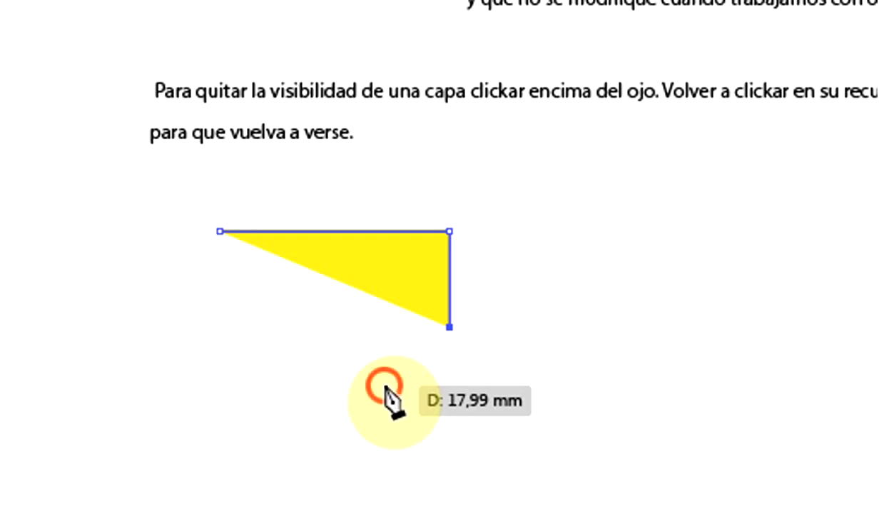
{"action": "left_click", "coordinate": [284, 381]}
{"action": "left_click", "coordinate": [219, 381]}
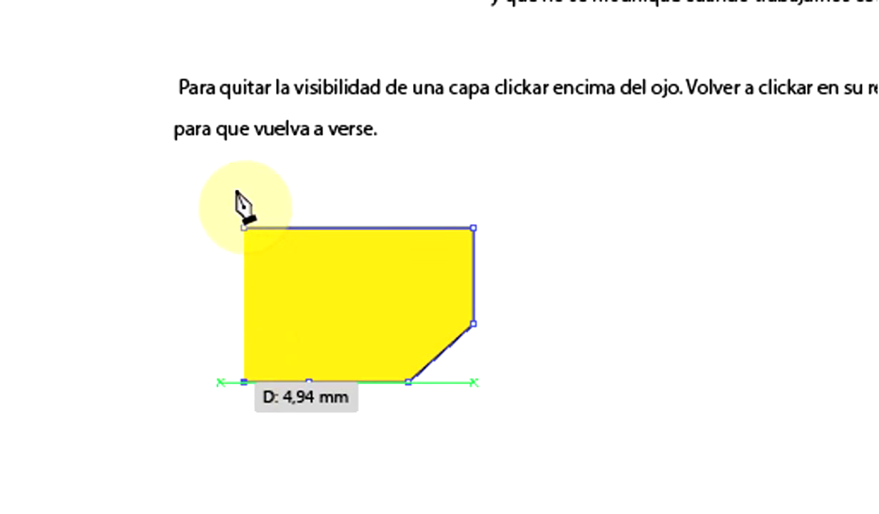
{"action": "left_click", "coordinate": [243, 229]}
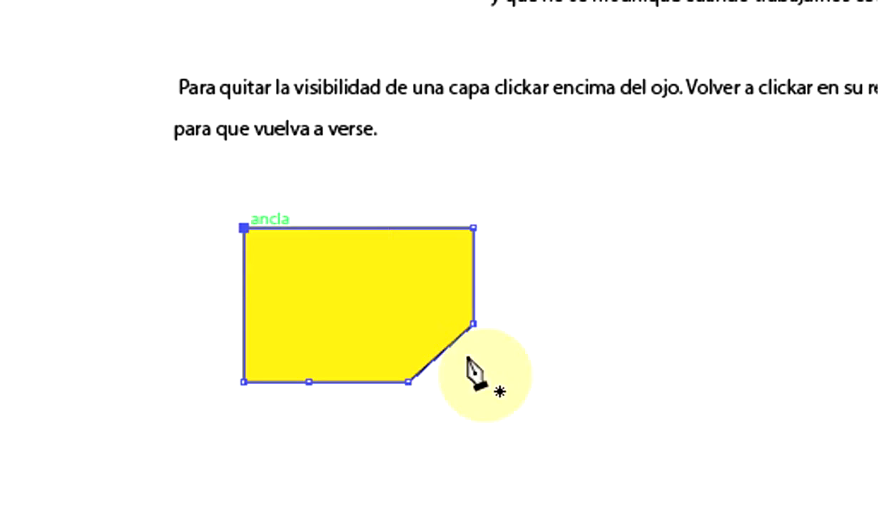
{"action": "left_click", "coordinate": [657, 262]}
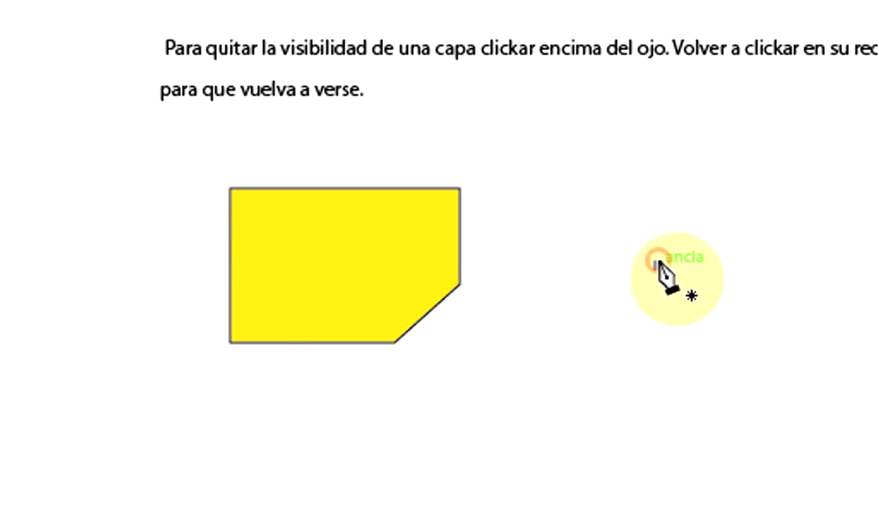
- Pen-draw an upright triangle and an overlapping inverted triangle forming a six-pointed star
{"action": "left_click", "coordinate": [602, 355]}
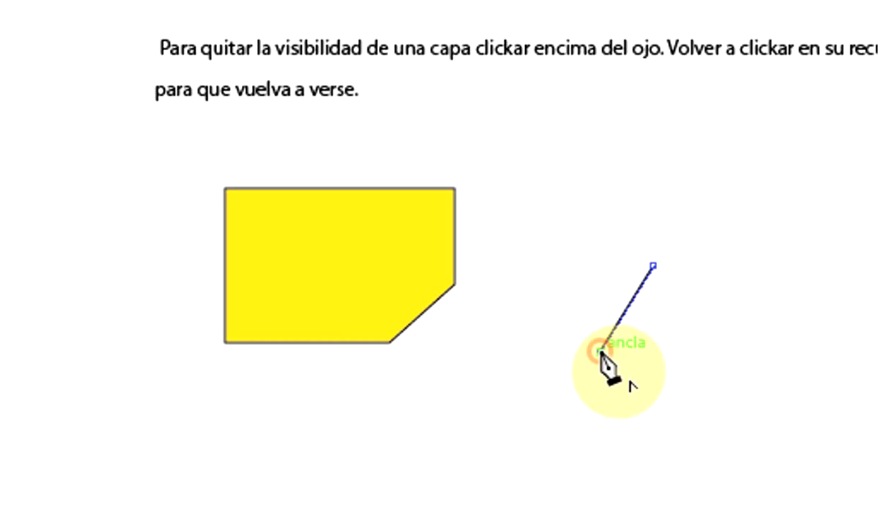
{"action": "left_click", "coordinate": [658, 359]}
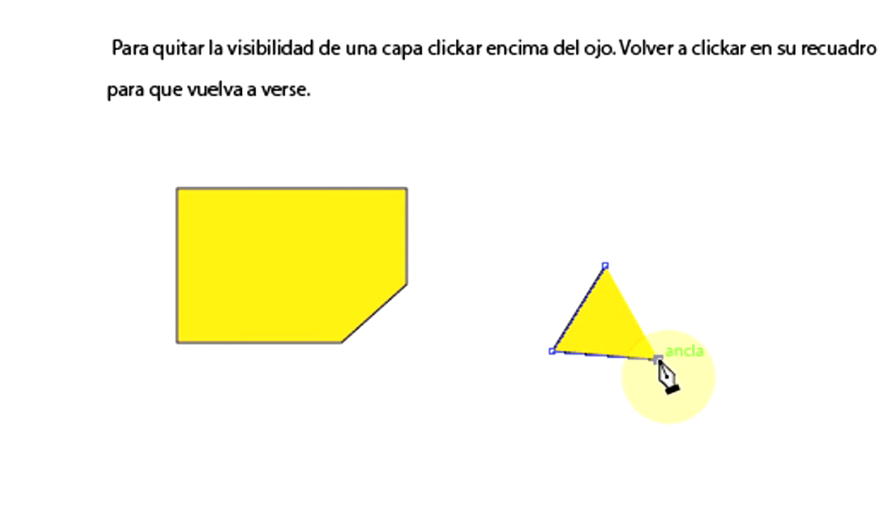
{"action": "left_click", "coordinate": [605, 266]}
{"action": "left_click", "coordinate": [525, 287]}
{"action": "left_click", "coordinate": [649, 288]}
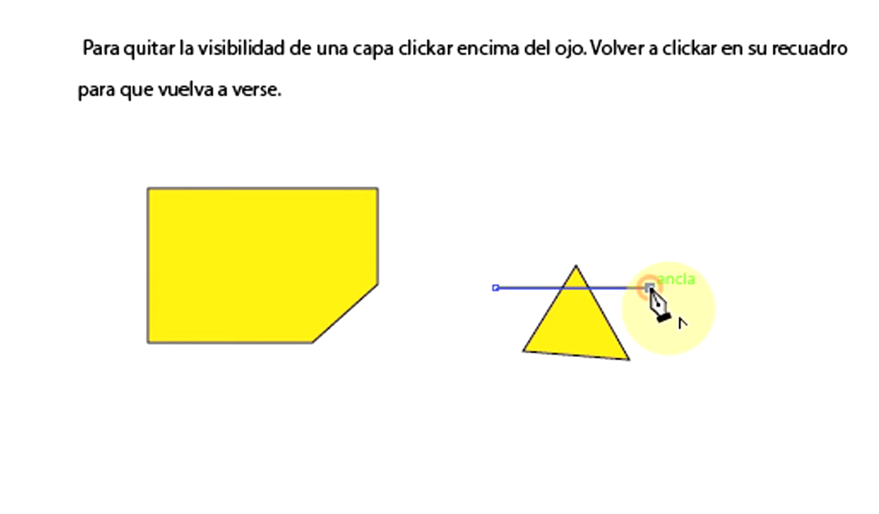
{"action": "left_click", "coordinate": [575, 386]}
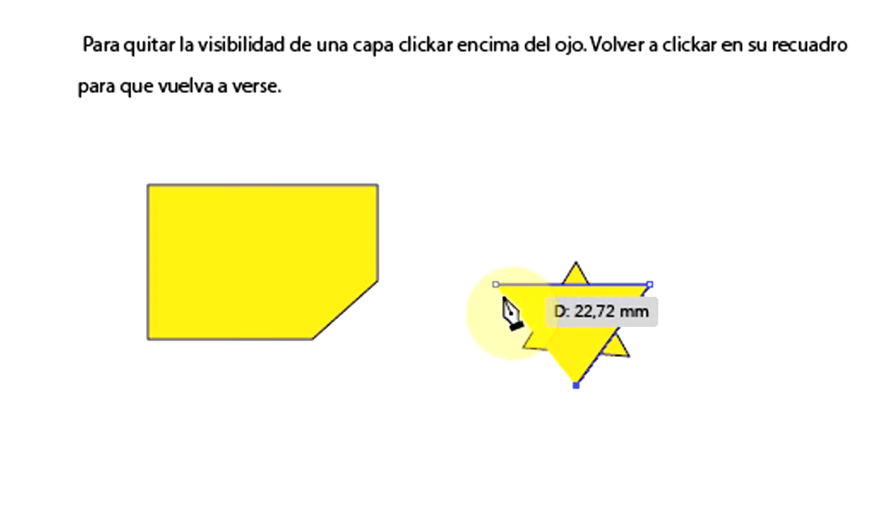
{"action": "left_click", "coordinate": [499, 285]}
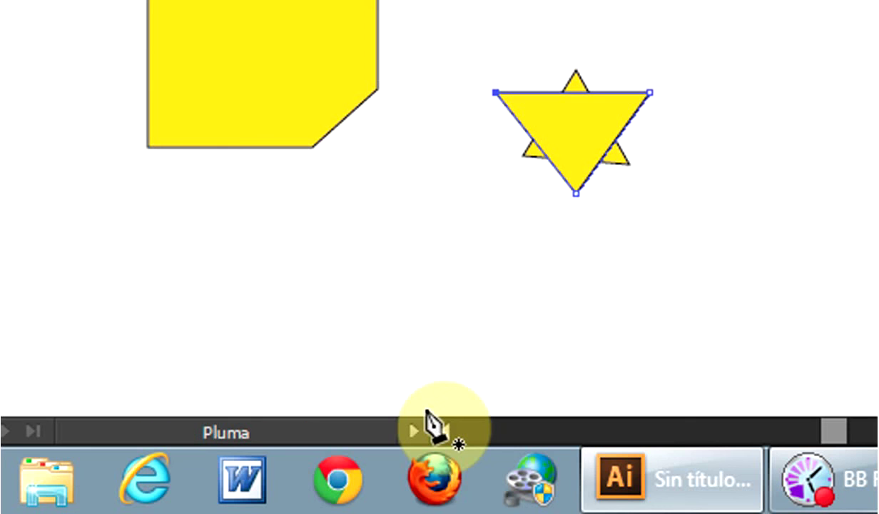
- Pen-draw a closed five-pointed crossing star, then switch to the Selection tool
{"action": "left_click", "coordinate": [415, 207]}
{"action": "left_click", "coordinate": [463, 300]}
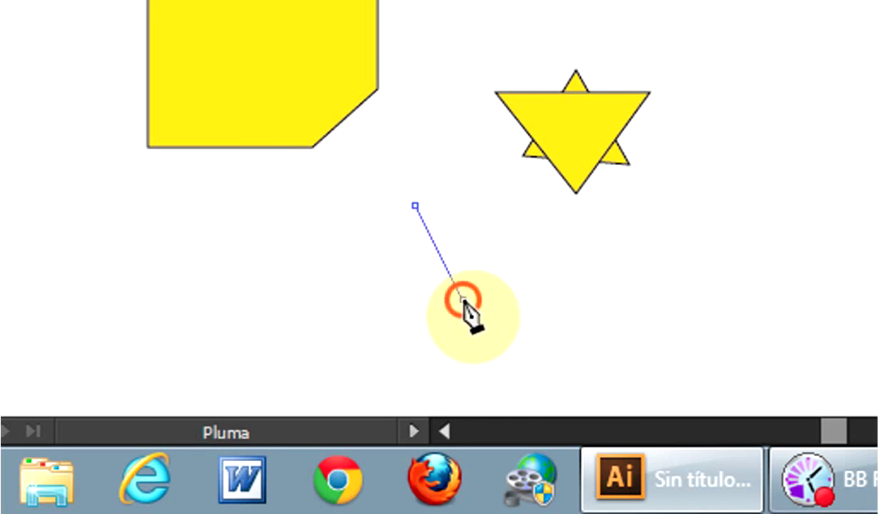
{"action": "left_click", "coordinate": [359, 301]}
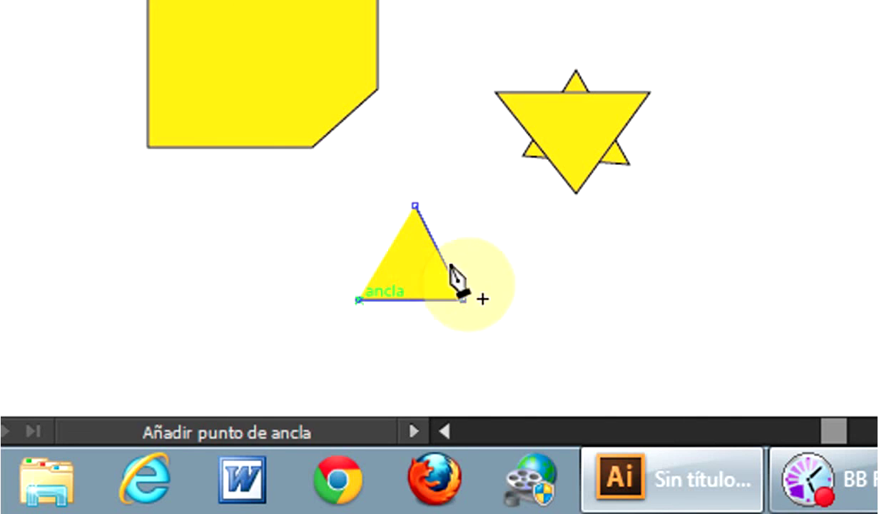
{"action": "left_click", "coordinate": [478, 226]}
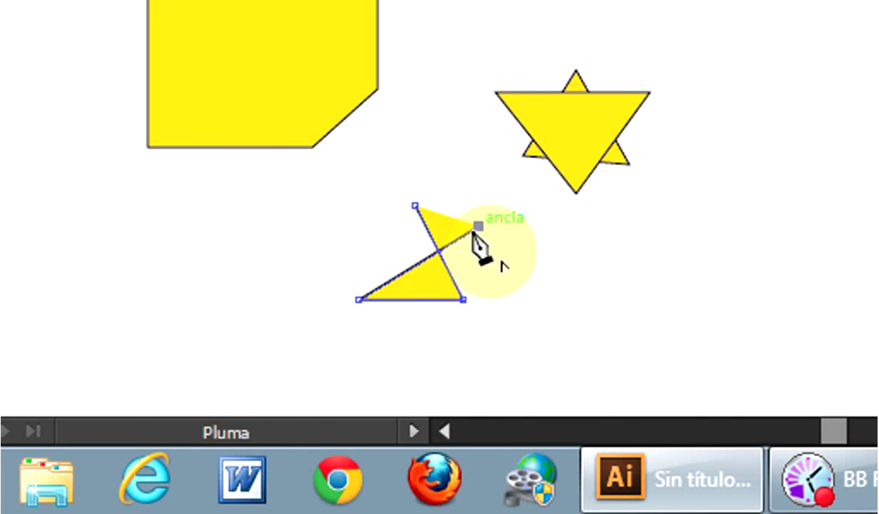
{"action": "left_click", "coordinate": [400, 340]}
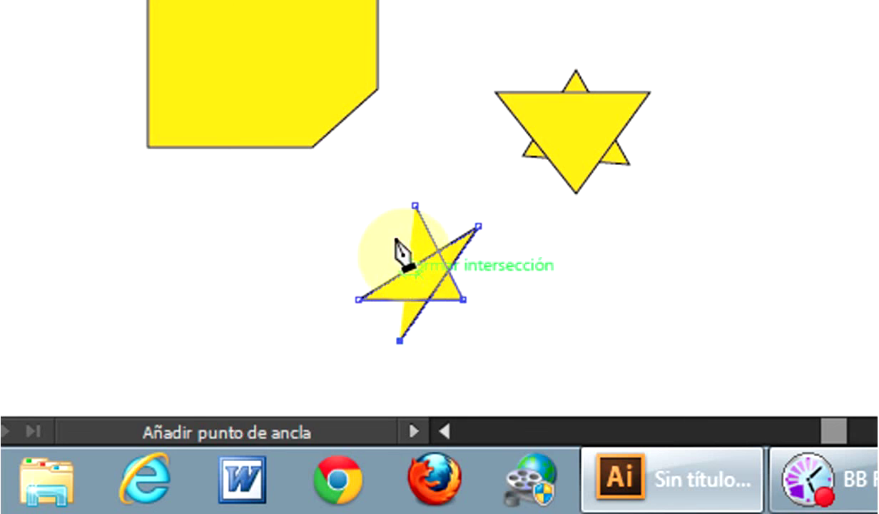
{"action": "left_click", "coordinate": [415, 206]}
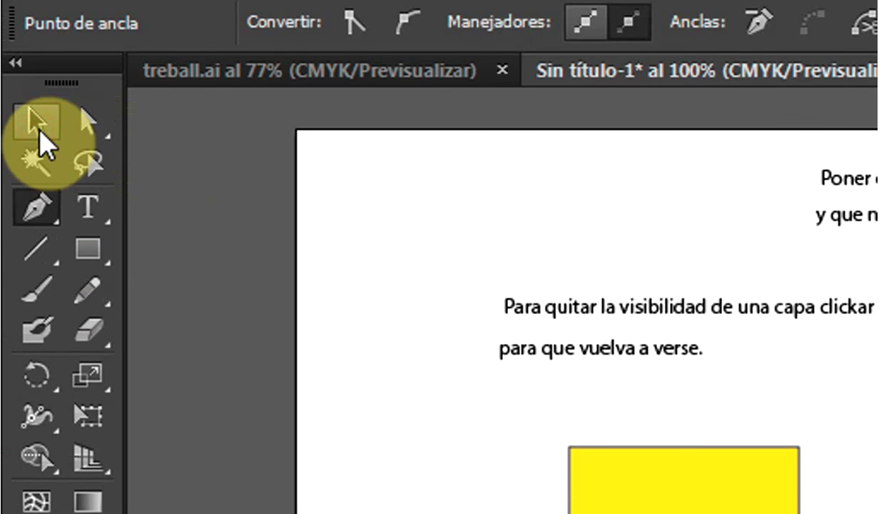
{"action": "left_click", "coordinate": [35, 125]}
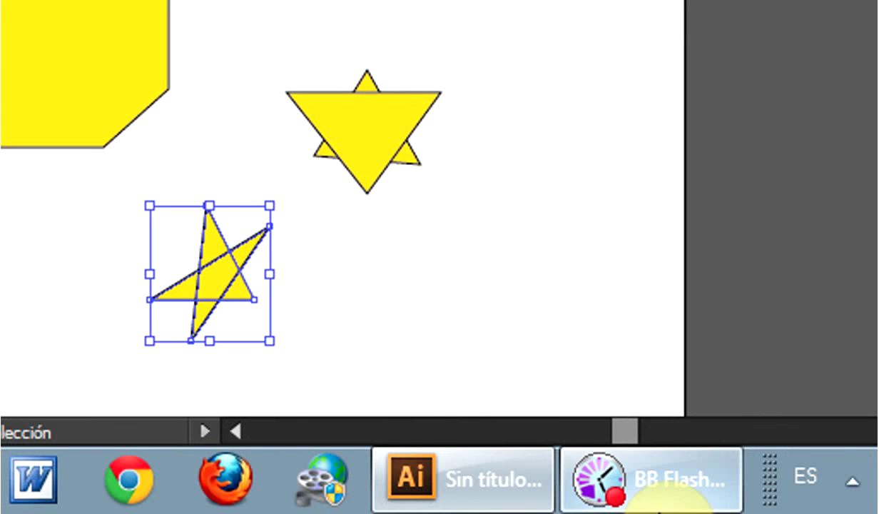
{"action": "left_click", "coordinate": [653, 492]}
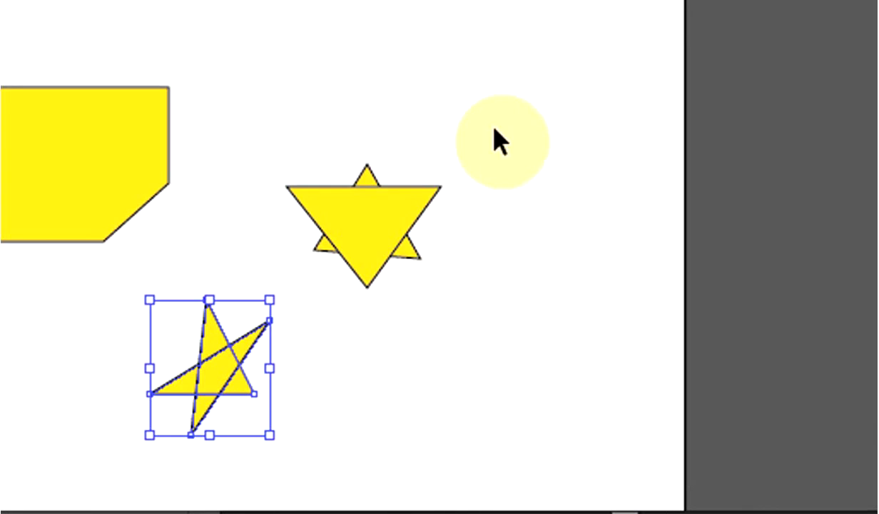